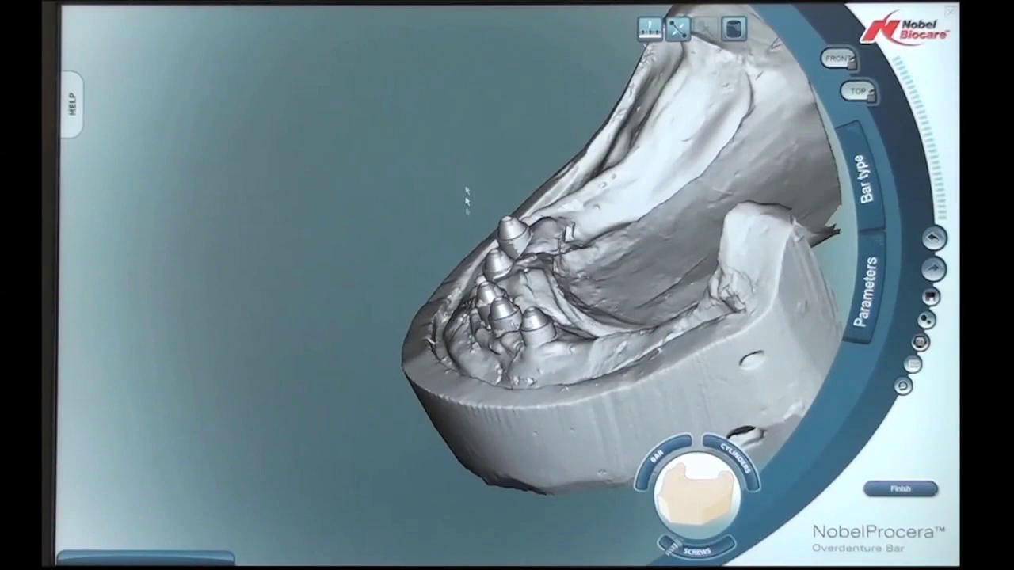
- From the top view, place cylinders on all five implants, join them with a bar, and toggle the denture display
{"action": "left_click", "coordinate": [859, 91]}
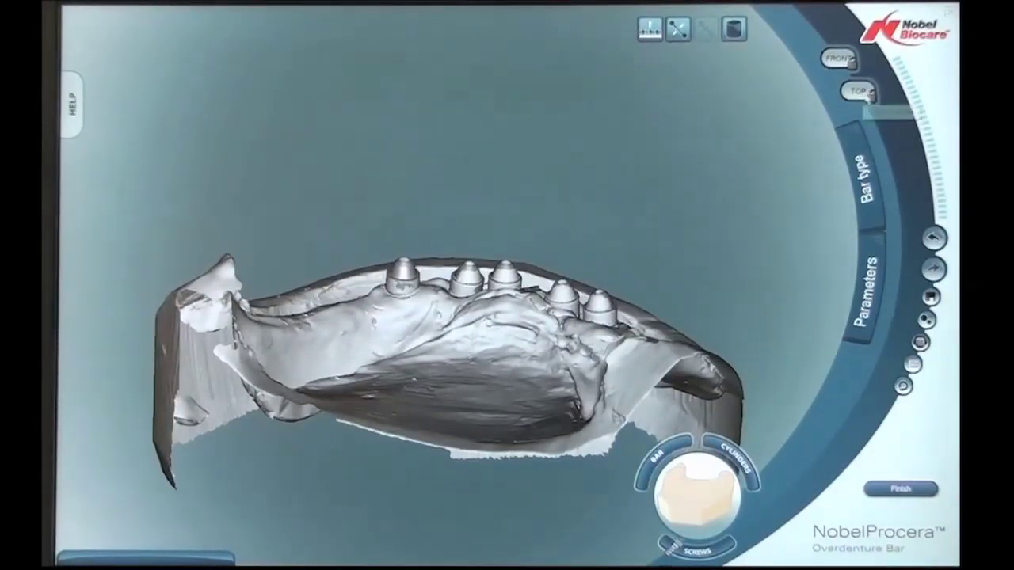
{"action": "left_click", "coordinate": [870, 92]}
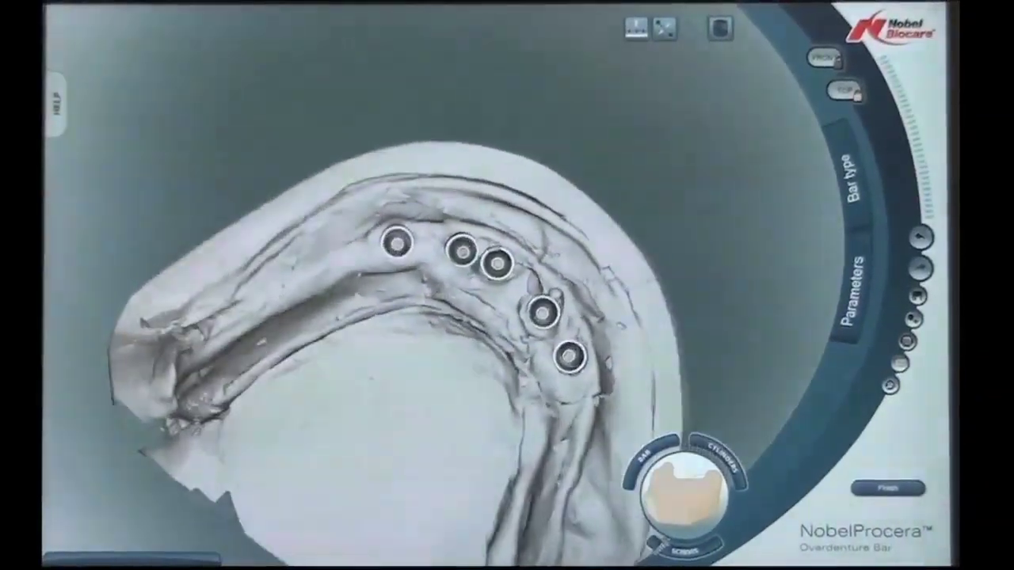
{"action": "left_click", "coordinate": [845, 92]}
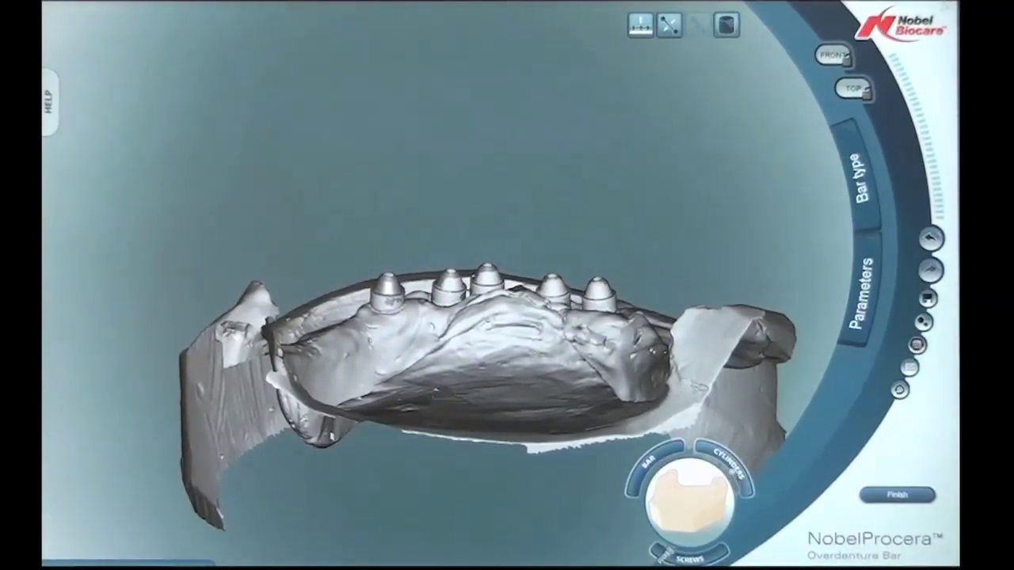
{"action": "left_click", "coordinate": [724, 466]}
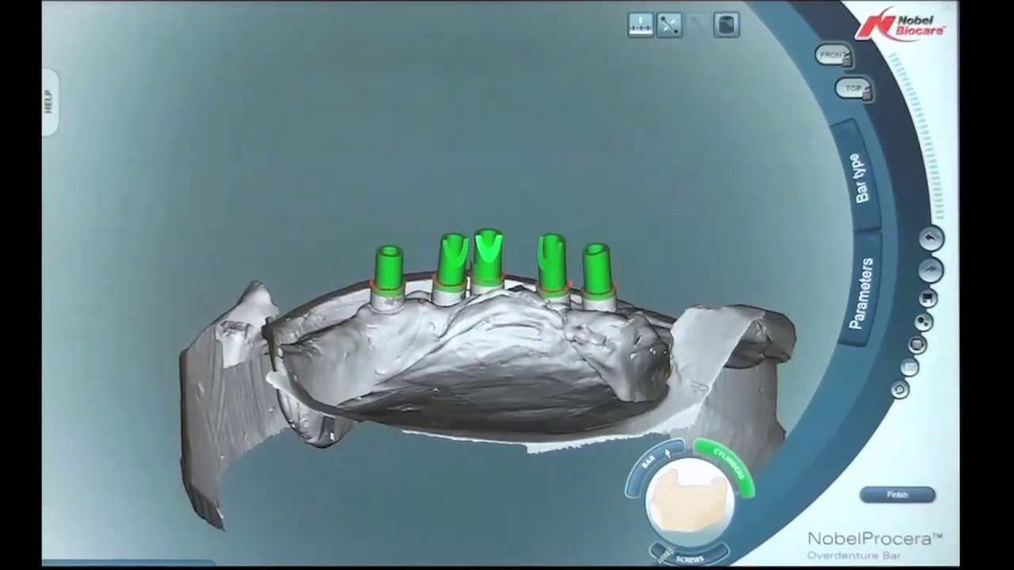
{"action": "left_click", "coordinate": [668, 453]}
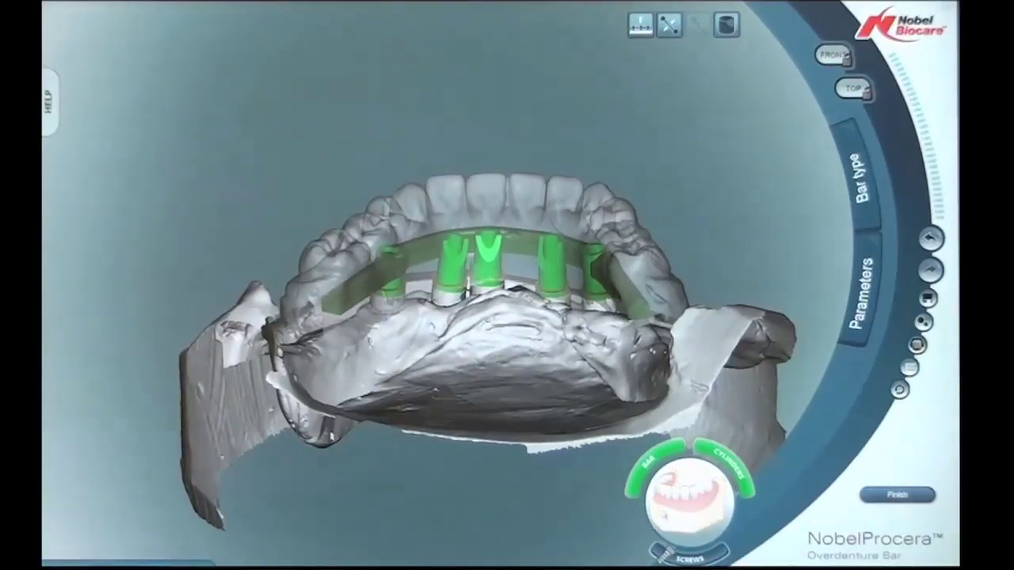
{"action": "left_click", "coordinate": [677, 503]}
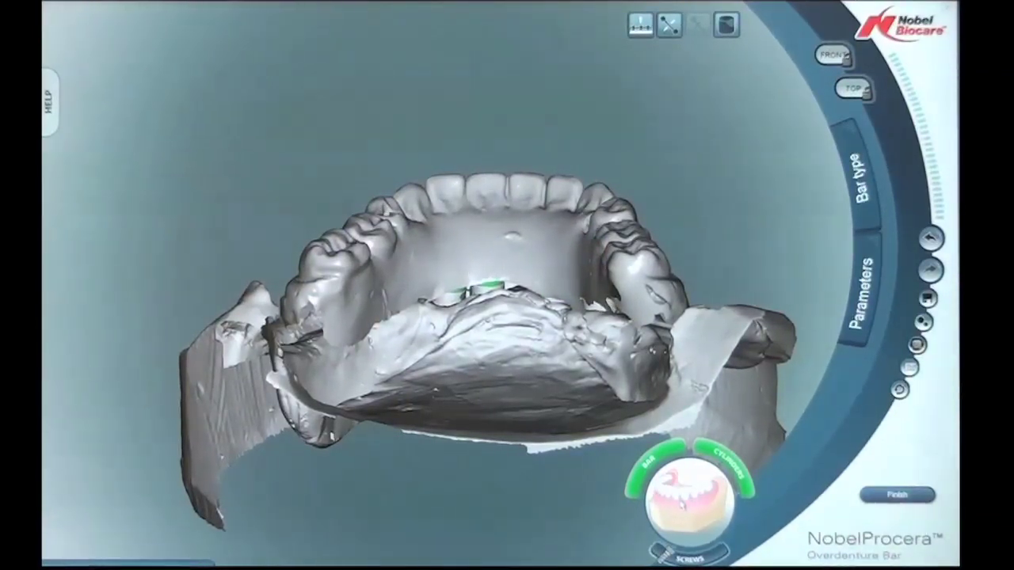
{"action": "left_click", "coordinate": [680, 507]}
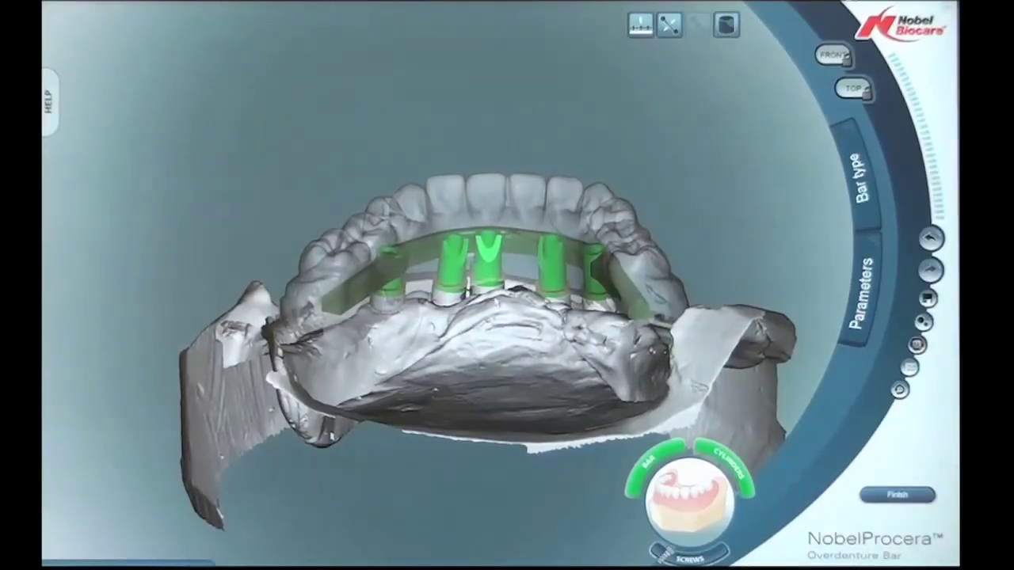
{"action": "mouse_move", "coordinate": [497, 301]}
{"action": "left_mouse_down"}
{"action": "mouse_move", "coordinate": [500, 270]}
{"action": "mouse_move", "coordinate": [507, 314]}
{"action": "mouse_move", "coordinate": [504, 294]}
{"action": "mouse_move", "coordinate": [506, 314]}
{"action": "mouse_move", "coordinate": [474, 300]}
{"action": "mouse_move", "coordinate": [478, 307]}
{"action": "left_mouse_up"}
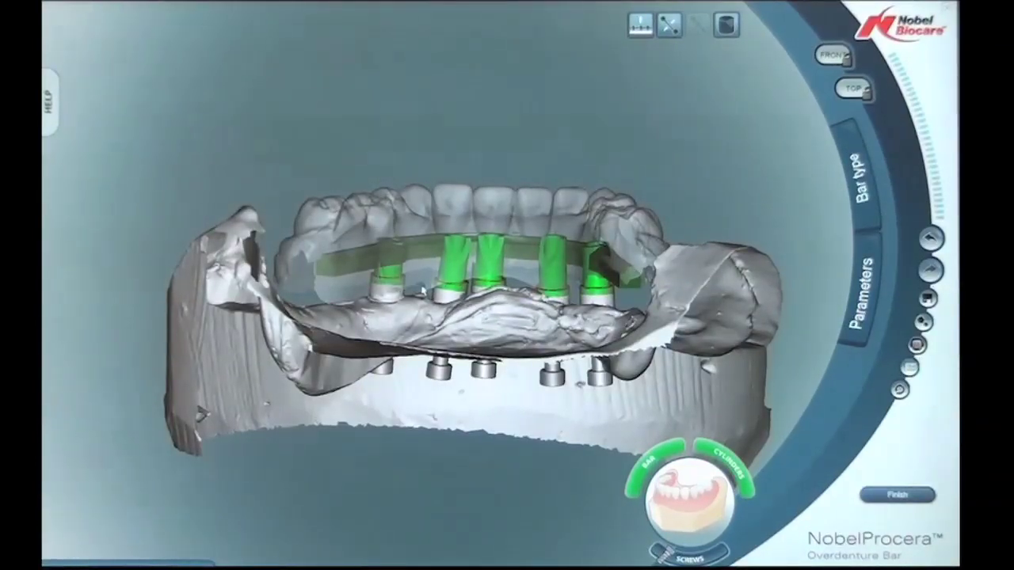
{"action": "left_click", "coordinate": [418, 251]}
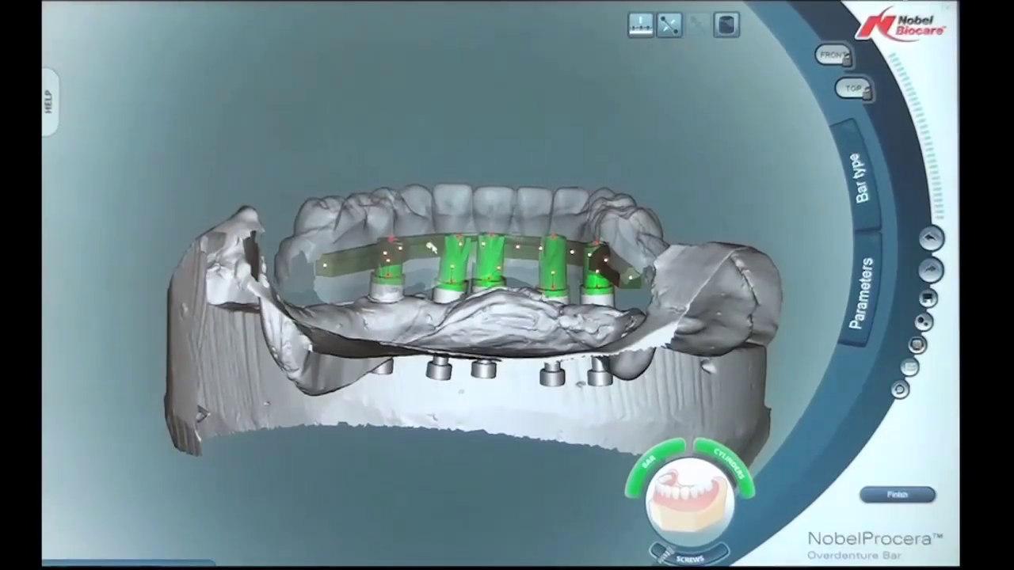
- Level the bar between the first two cylinders, raise the second cylinder, and extend the bar's end past the last cylinder
{"action": "left_click_drag", "start_coordinate": [434, 242], "coordinate": [438, 245]}
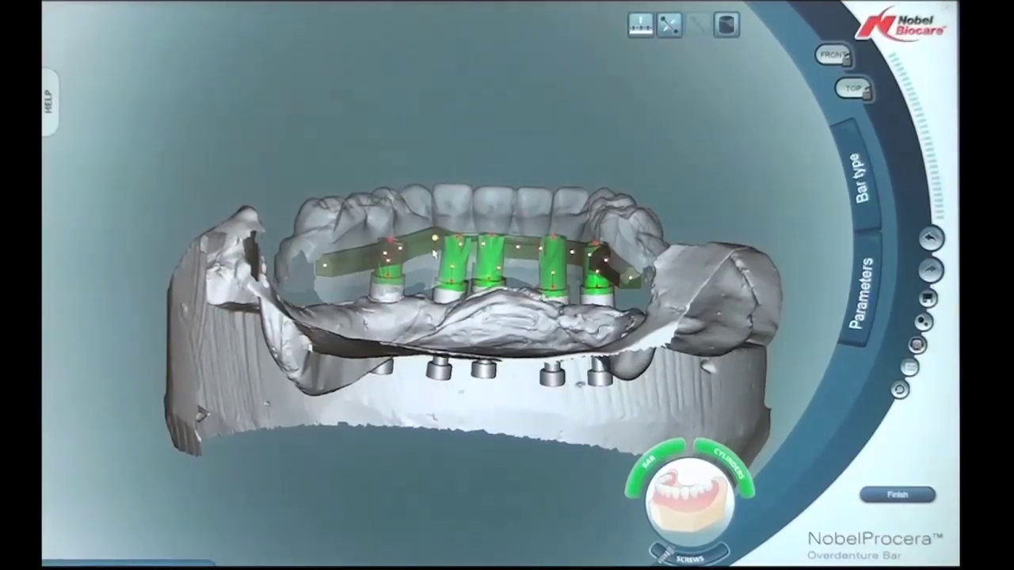
{"action": "left_click_drag", "start_coordinate": [429, 257], "coordinate": [429, 271]}
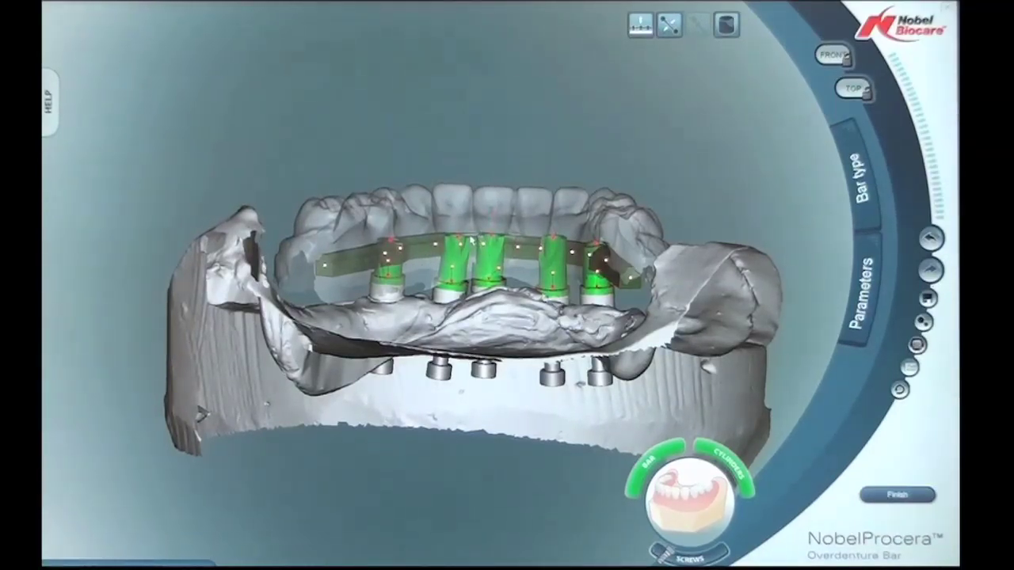
{"action": "mouse_move", "coordinate": [459, 235]}
{"action": "left_mouse_down"}
{"action": "mouse_move", "coordinate": [461, 213]}
{"action": "mouse_move", "coordinate": [460, 233]}
{"action": "left_mouse_up"}
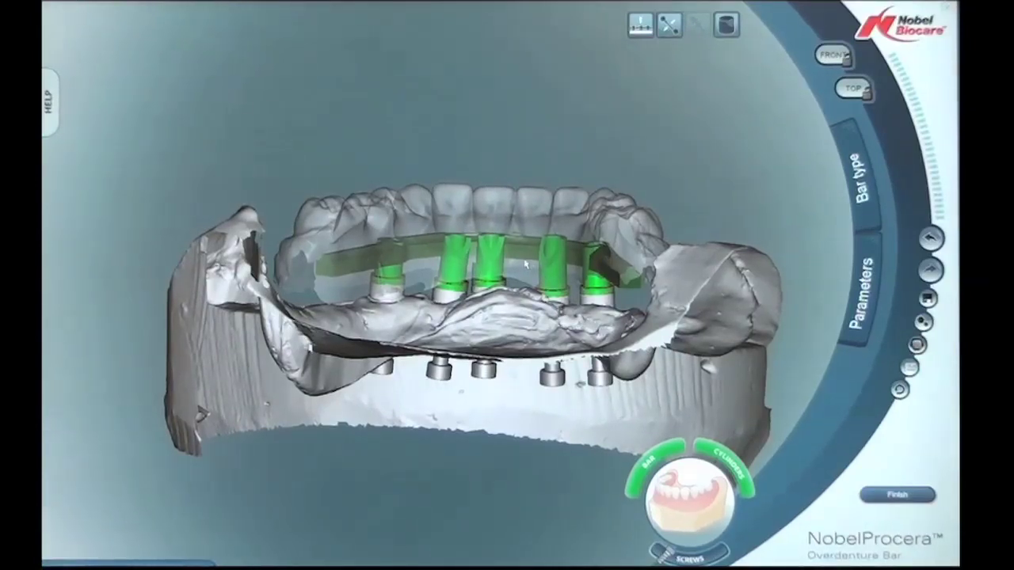
{"action": "left_click", "coordinate": [607, 271]}
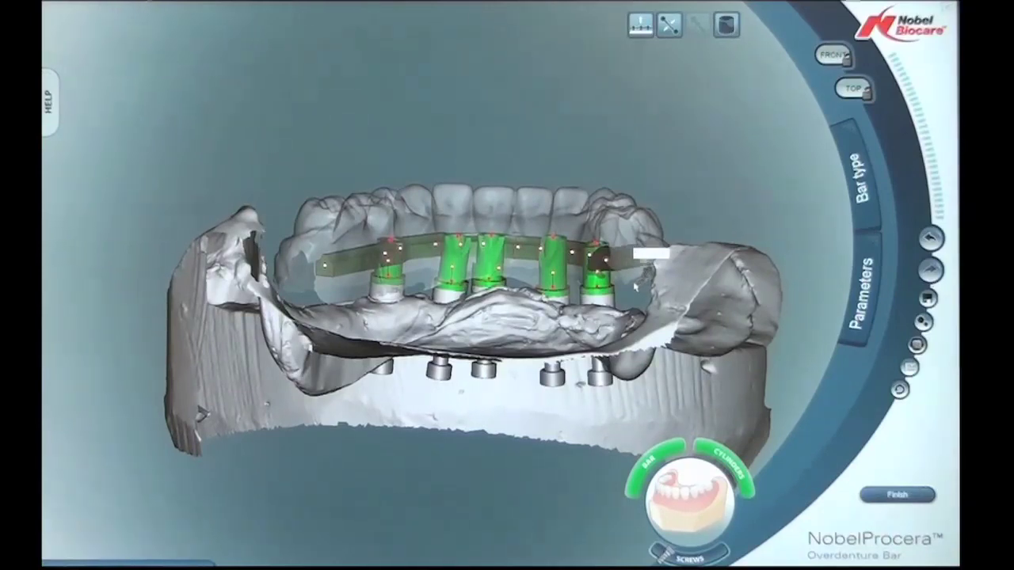
{"action": "left_click_drag", "start_coordinate": [621, 295], "coordinate": [608, 258]}
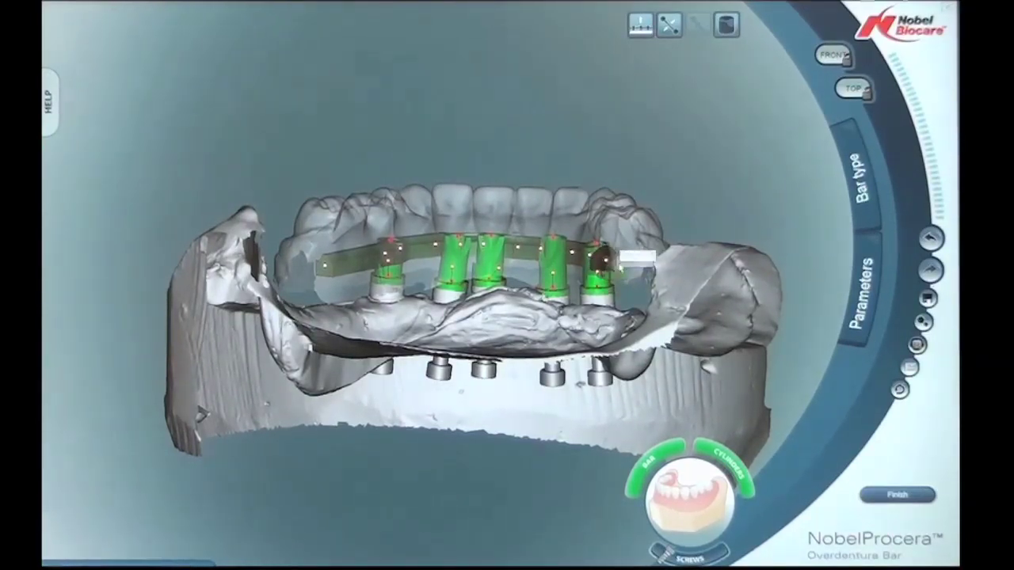
- From above, drag the bar's right end beyond the last cylinder, then enter segment editing and view from the front
{"action": "left_click", "coordinate": [852, 89]}
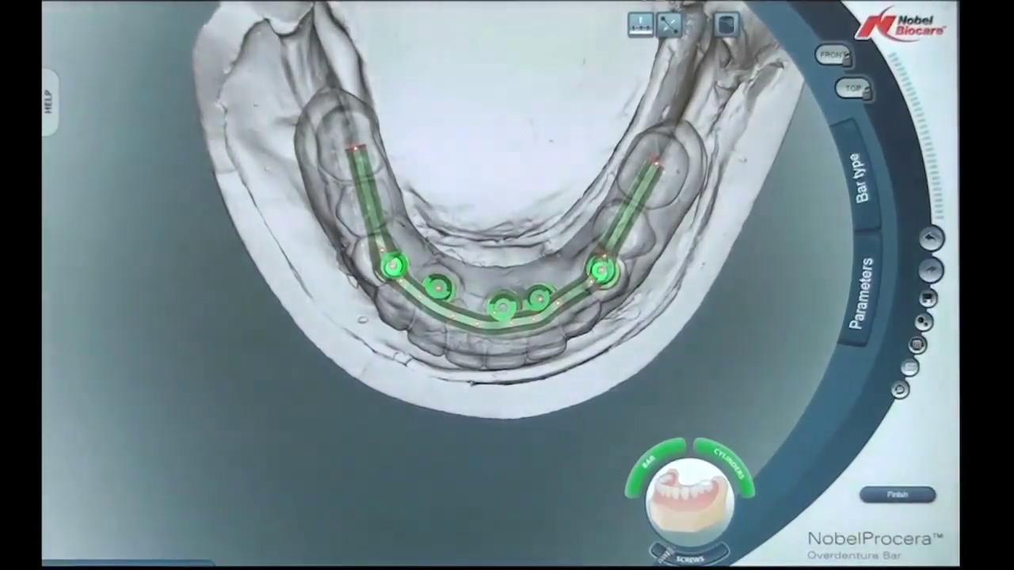
{"action": "left_click", "coordinate": [657, 163]}
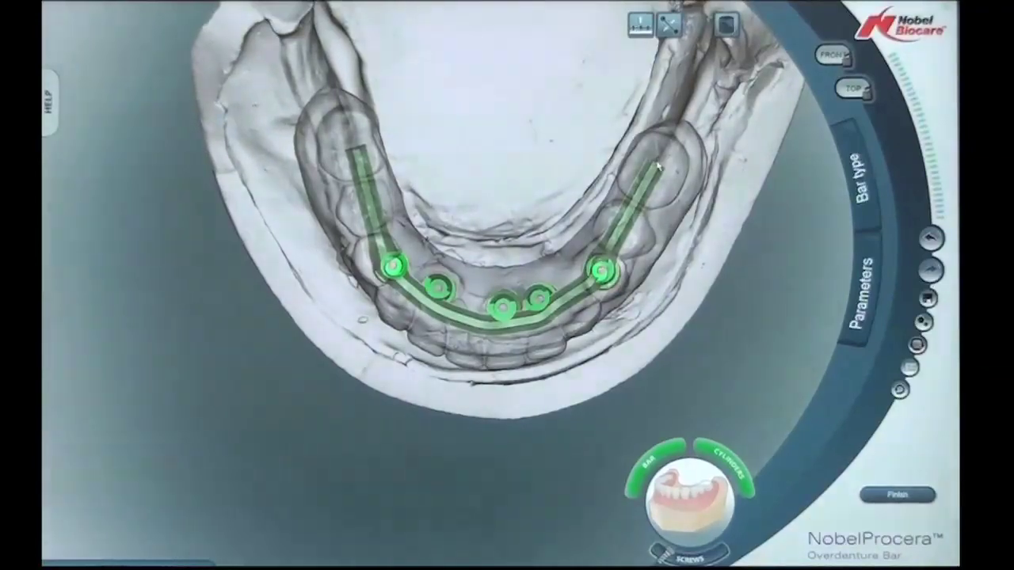
{"action": "left_click", "coordinate": [658, 166]}
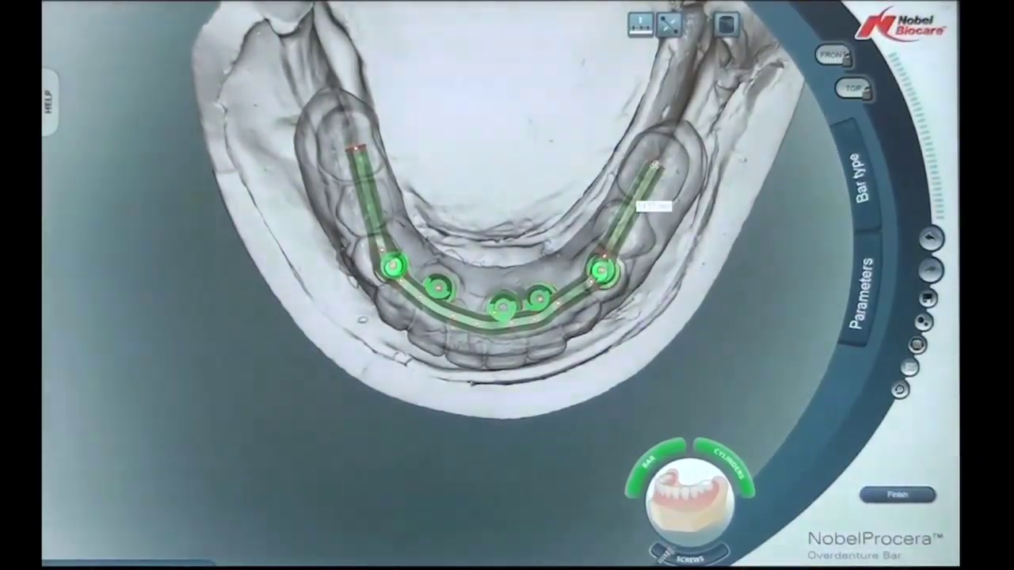
{"action": "left_click_drag", "start_coordinate": [657, 164], "coordinate": [630, 211]}
{"action": "left_click_drag", "start_coordinate": [658, 250], "coordinate": [659, 252]}
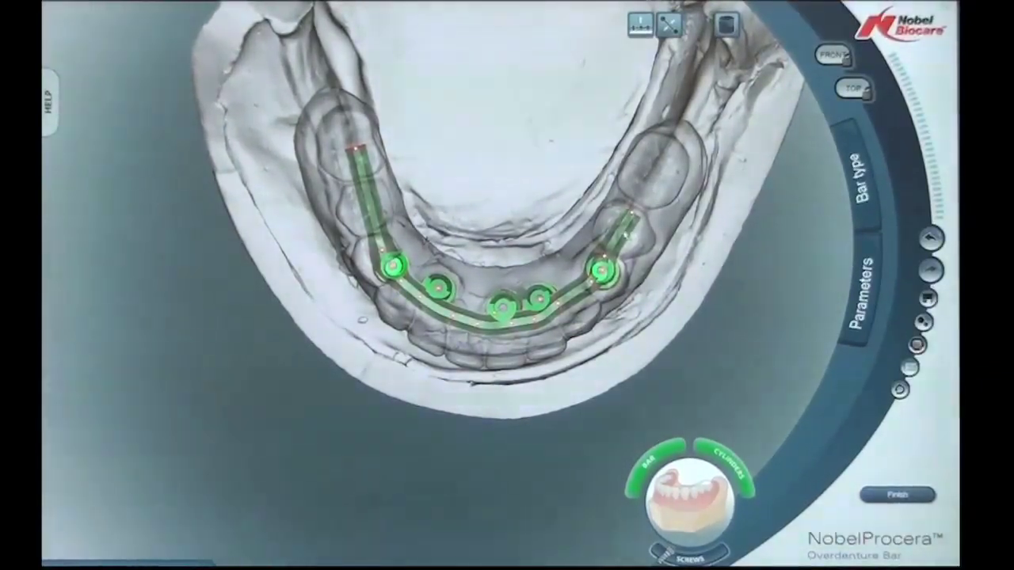
{"action": "mouse_move", "coordinate": [625, 233]}
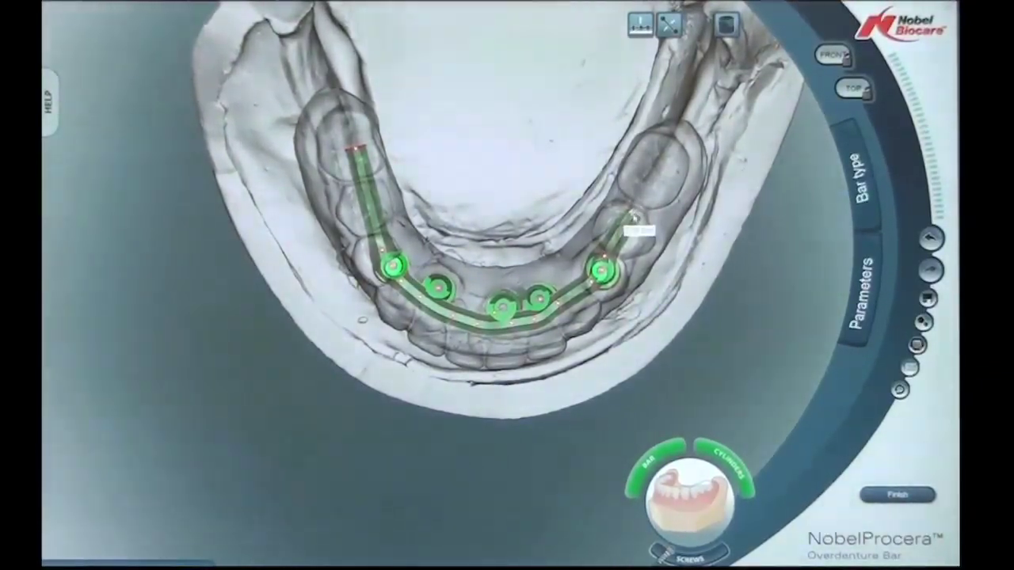
{"action": "left_click_drag", "start_coordinate": [648, 198], "coordinate": [658, 167]}
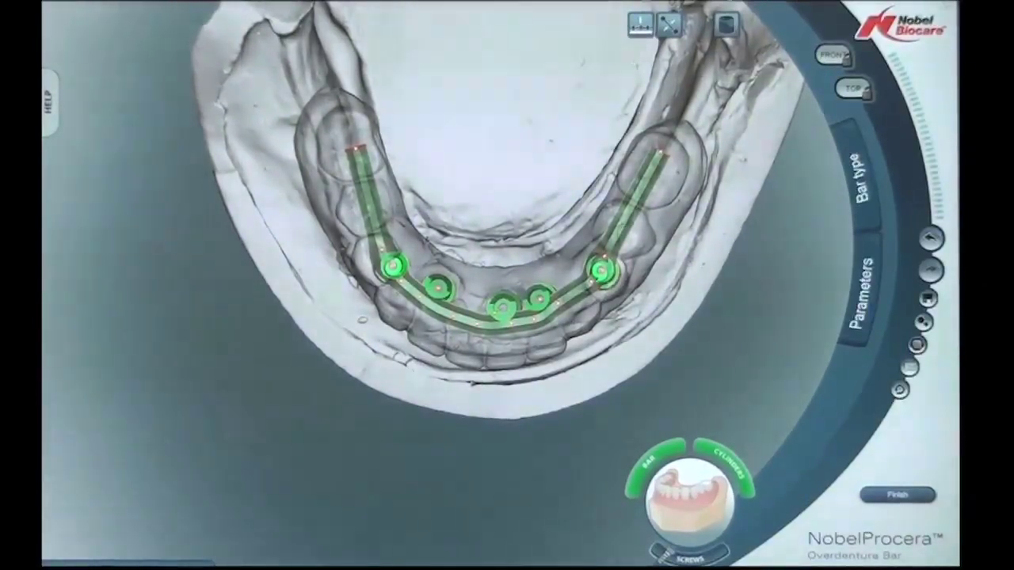
{"action": "left_click", "coordinate": [669, 26]}
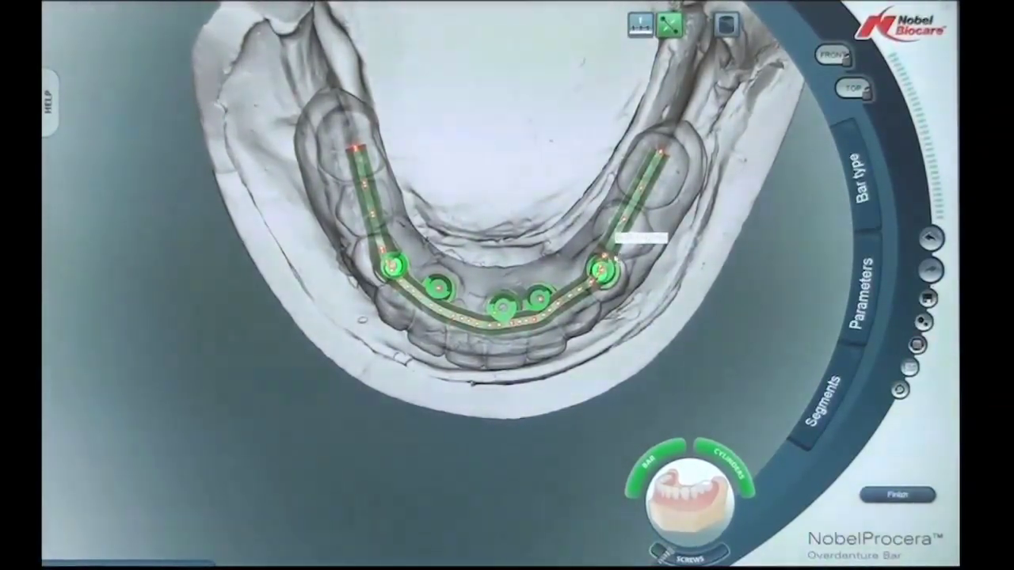
{"action": "left_click", "coordinate": [833, 54]}
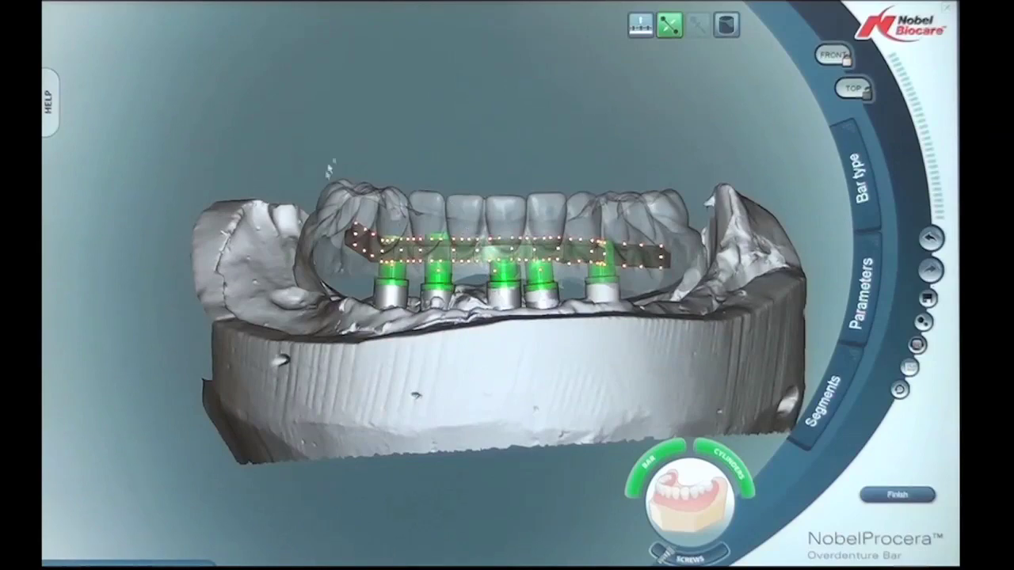
{"action": "mouse_move", "coordinate": [475, 228]}
{"action": "left_mouse_down"}
{"action": "mouse_move", "coordinate": [515, 228]}
{"action": "mouse_move", "coordinate": [492, 227]}
{"action": "left_mouse_up"}
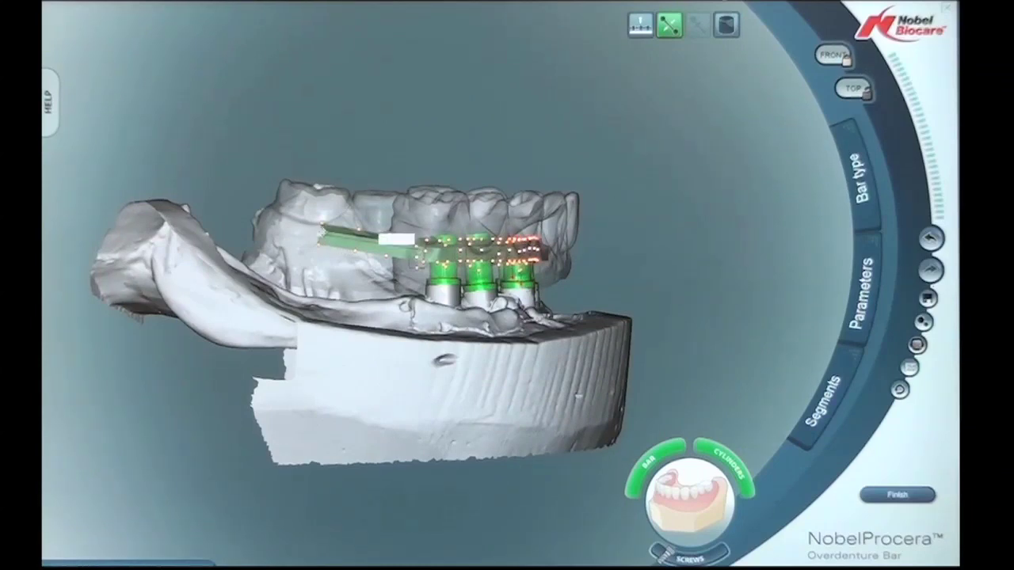
{"action": "left_click_drag", "start_coordinate": [316, 239], "coordinate": [333, 255]}
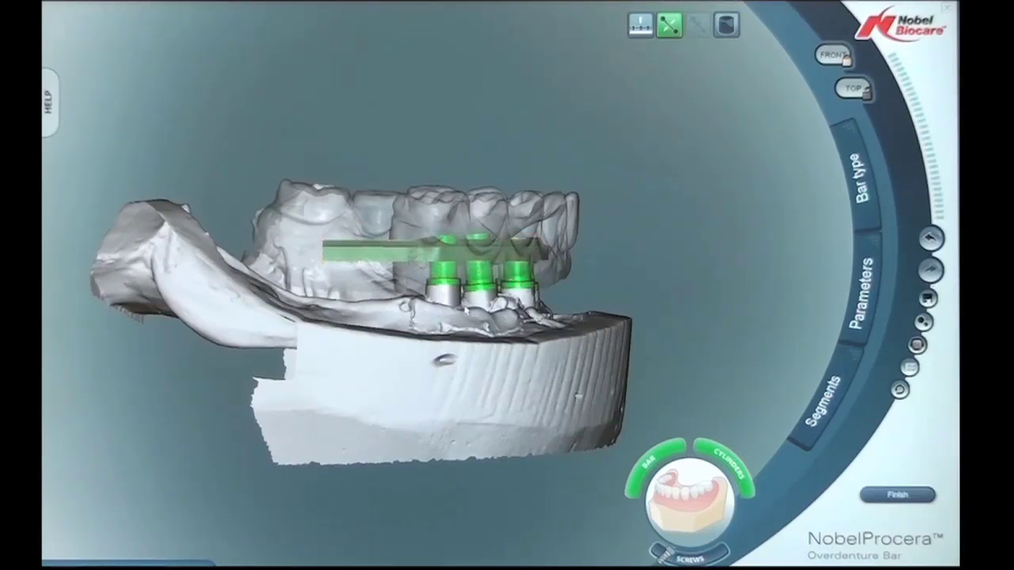
{"action": "left_click_drag", "start_coordinate": [465, 310], "coordinate": [587, 346]}
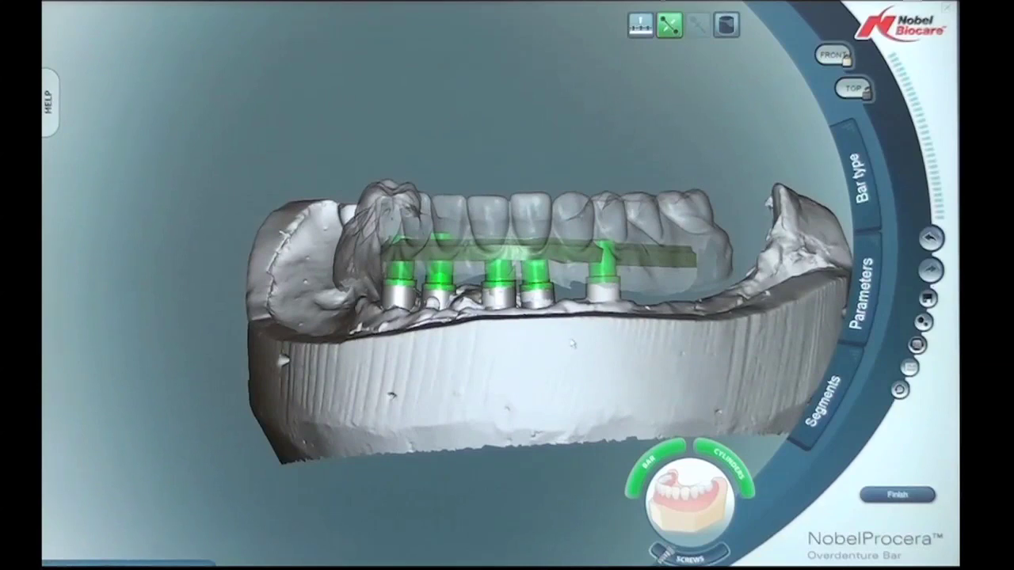
{"action": "left_click_drag", "start_coordinate": [651, 343], "coordinate": [651, 334]}
- Toggle the bar's segment editing off and back on, resetting to the front view
{"action": "left_click", "coordinate": [561, 262]}
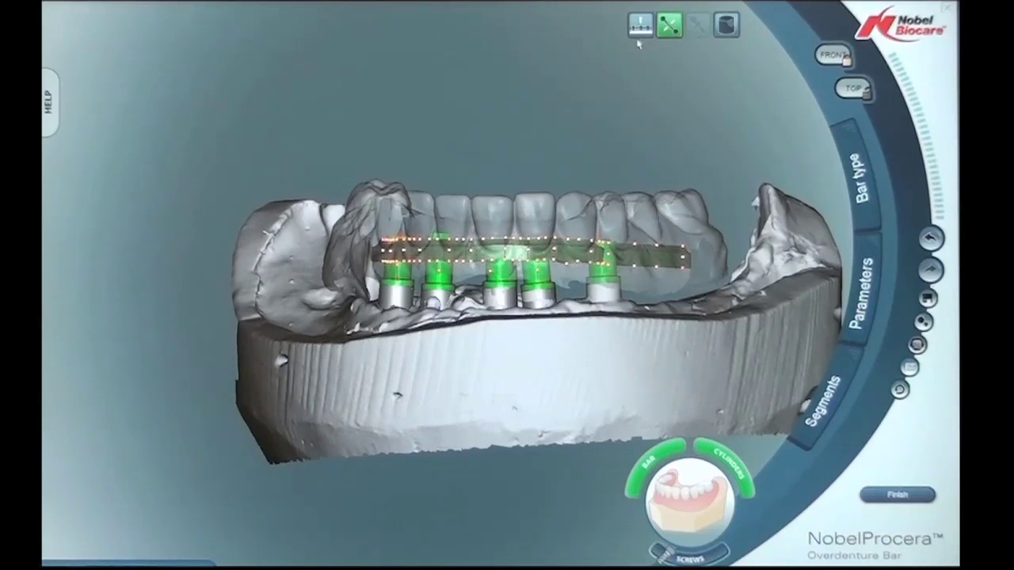
{"action": "left_click", "coordinate": [669, 25]}
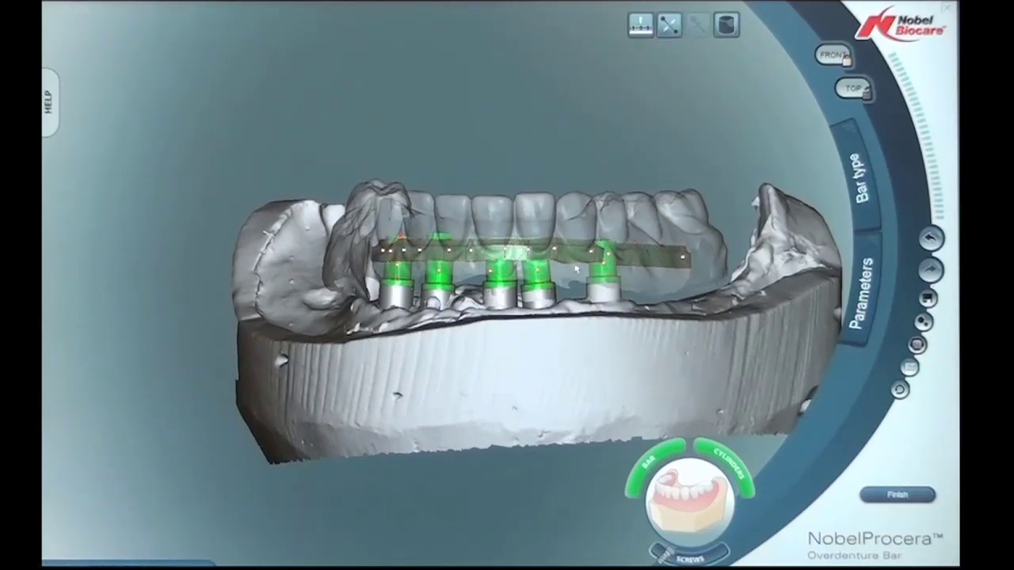
{"action": "left_click", "coordinate": [577, 269]}
{"action": "left_click", "coordinate": [844, 57]}
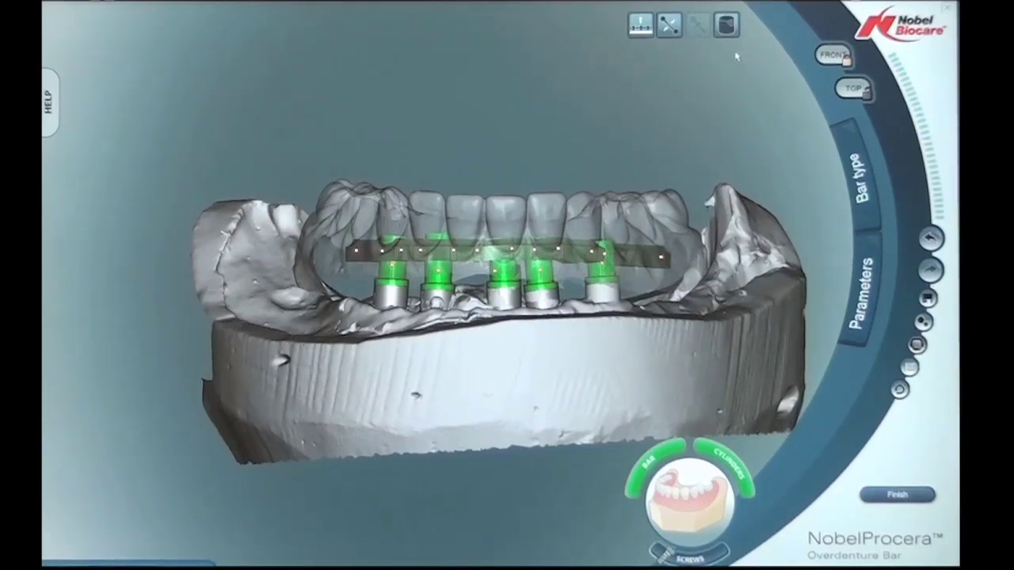
{"action": "left_click", "coordinate": [669, 24]}
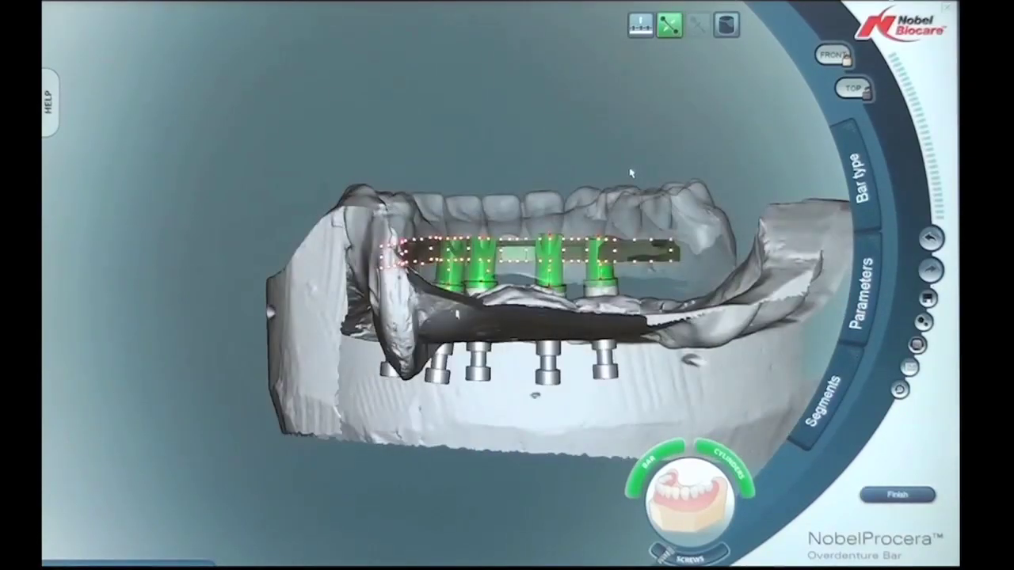
- Deselect the bar and switch from segment editing to the cylinder beveling tools
{"action": "left_click", "coordinate": [510, 283]}
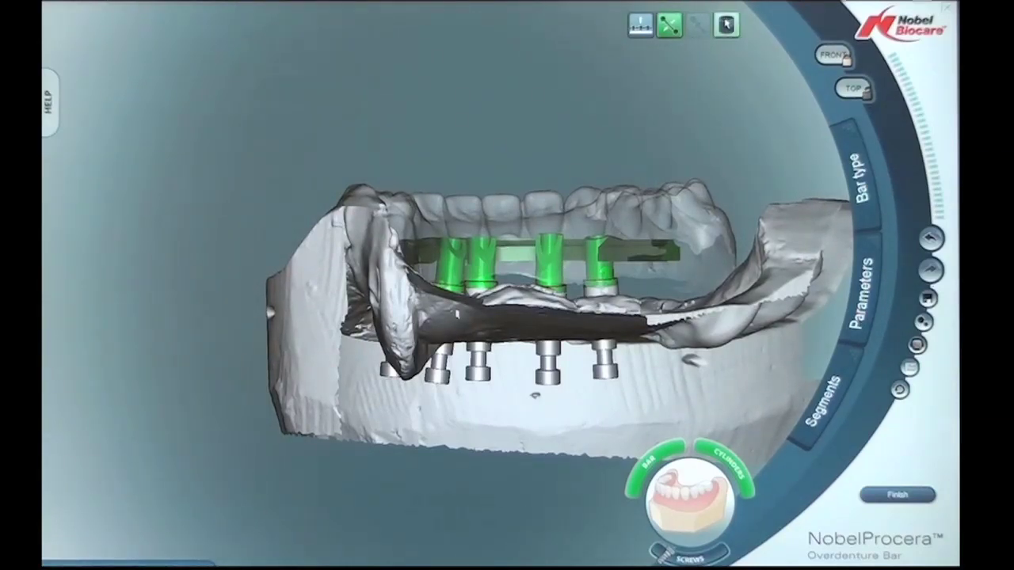
{"action": "left_click", "coordinate": [725, 24]}
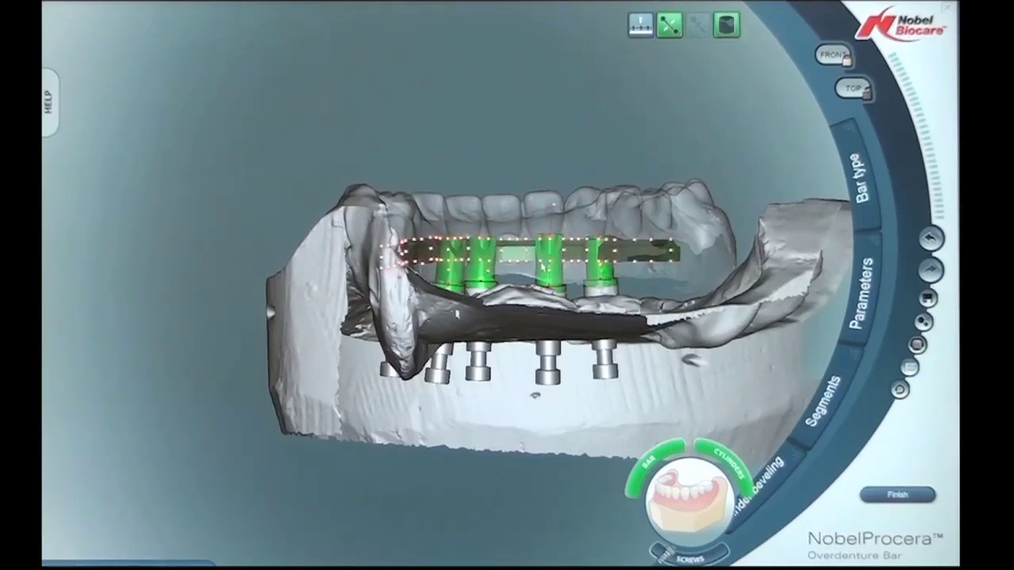
{"action": "left_click", "coordinate": [669, 26]}
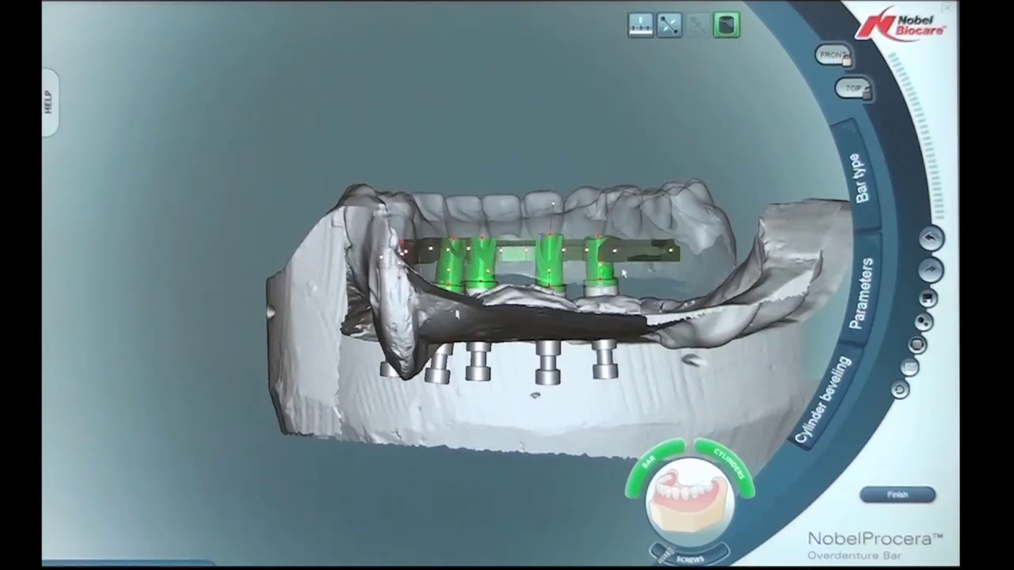
{"action": "left_click_drag", "start_coordinate": [646, 222], "coordinate": [687, 195]}
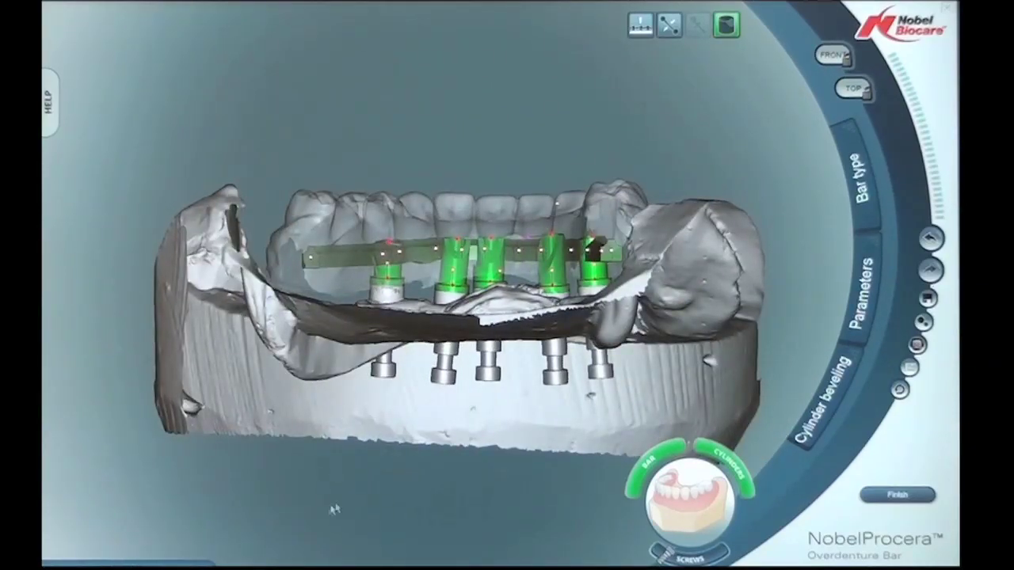
{"action": "left_click_drag", "start_coordinate": [413, 475], "coordinate": [710, 340]}
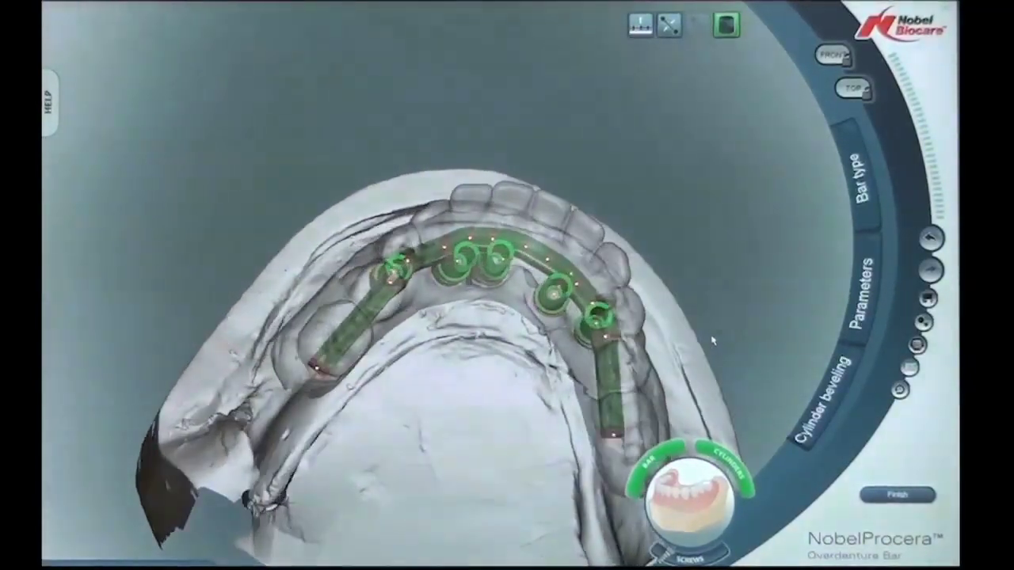
{"action": "left_click_drag", "start_coordinate": [443, 554], "coordinate": [451, 557]}
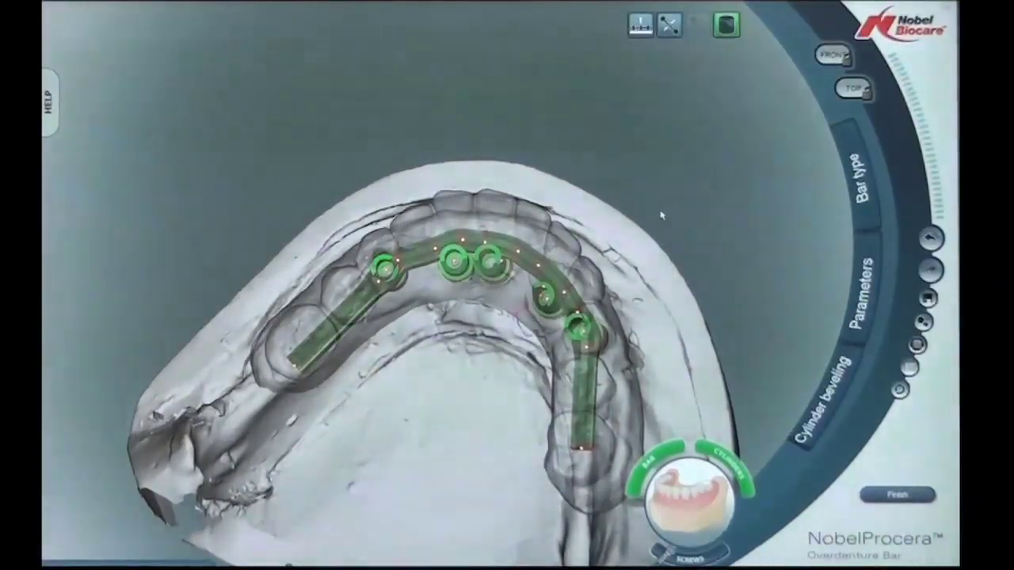
{"action": "left_click_drag", "start_coordinate": [662, 212], "coordinate": [662, 193]}
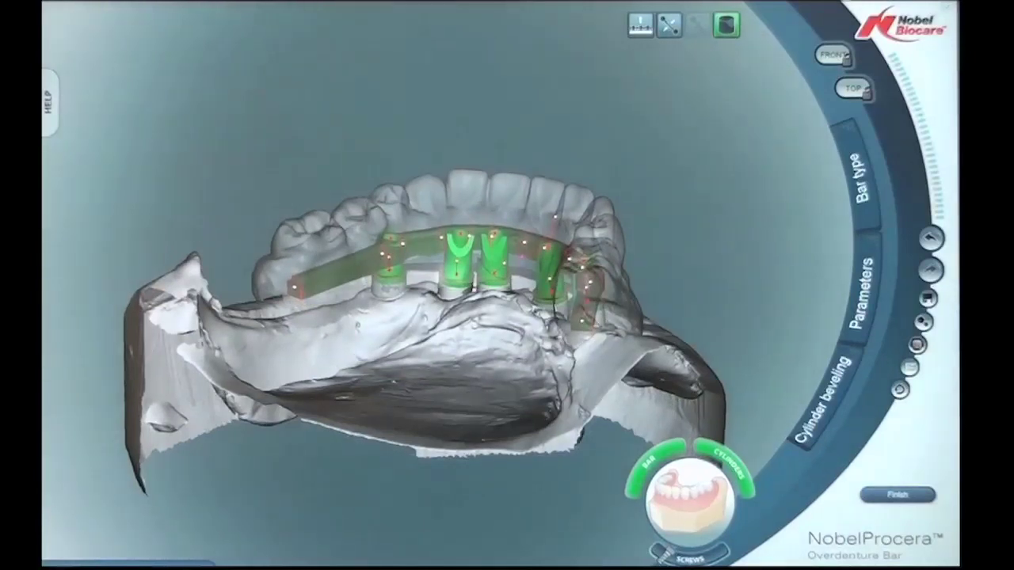
{"action": "left_click", "coordinate": [687, 558]}
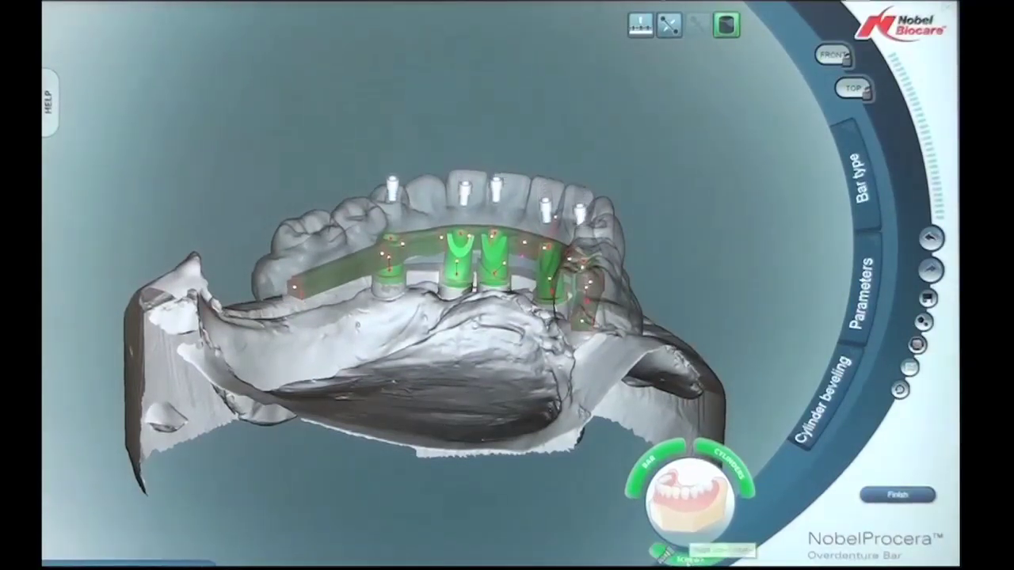
{"action": "left_click", "coordinate": [687, 556]}
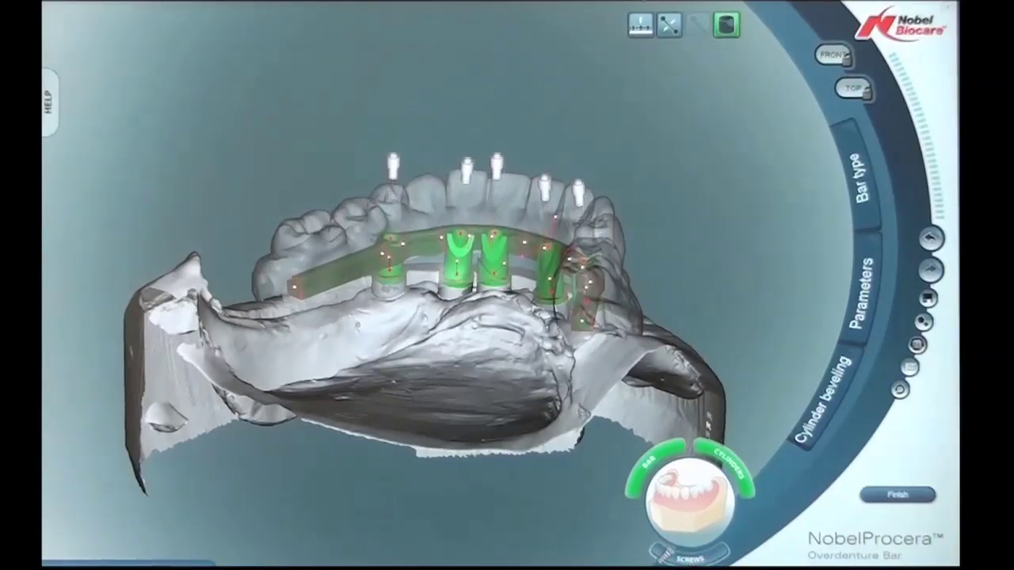
{"action": "left_click", "coordinate": [688, 556]}
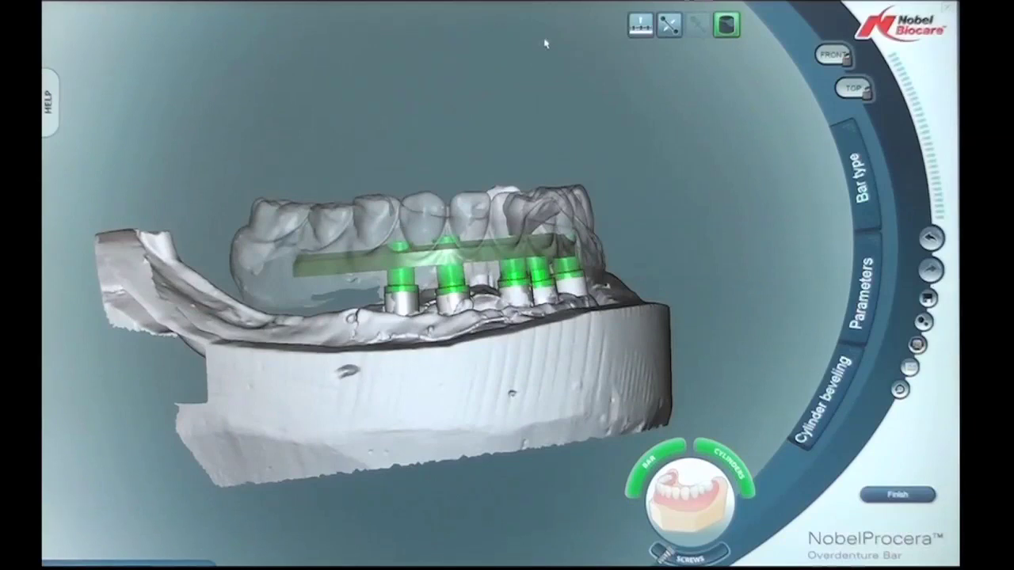
- From the front, open a bar cross-section at the right end and slide it left past the neighbouring cylinder
{"action": "left_click", "coordinate": [830, 55]}
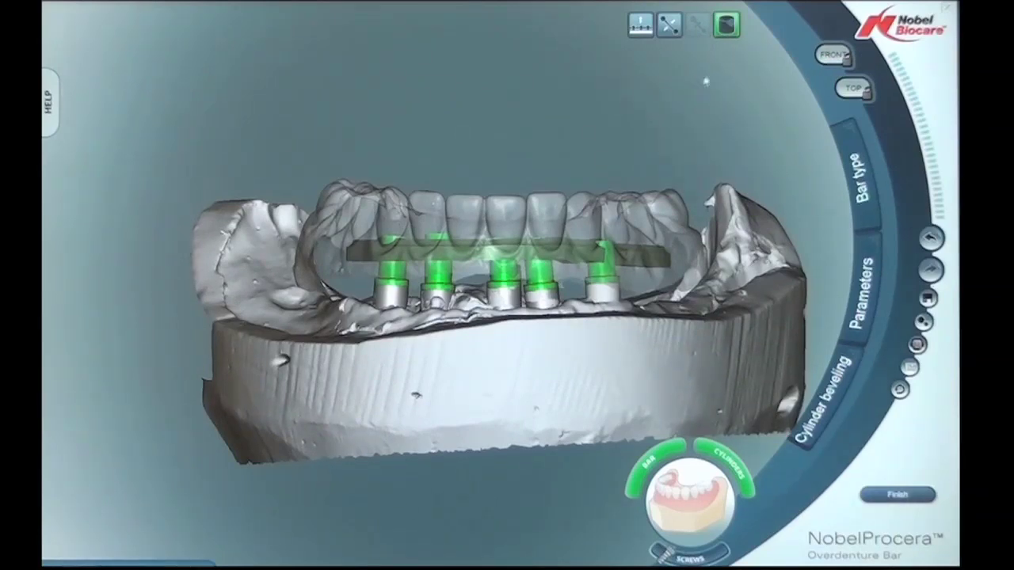
{"action": "left_click", "coordinate": [446, 321]}
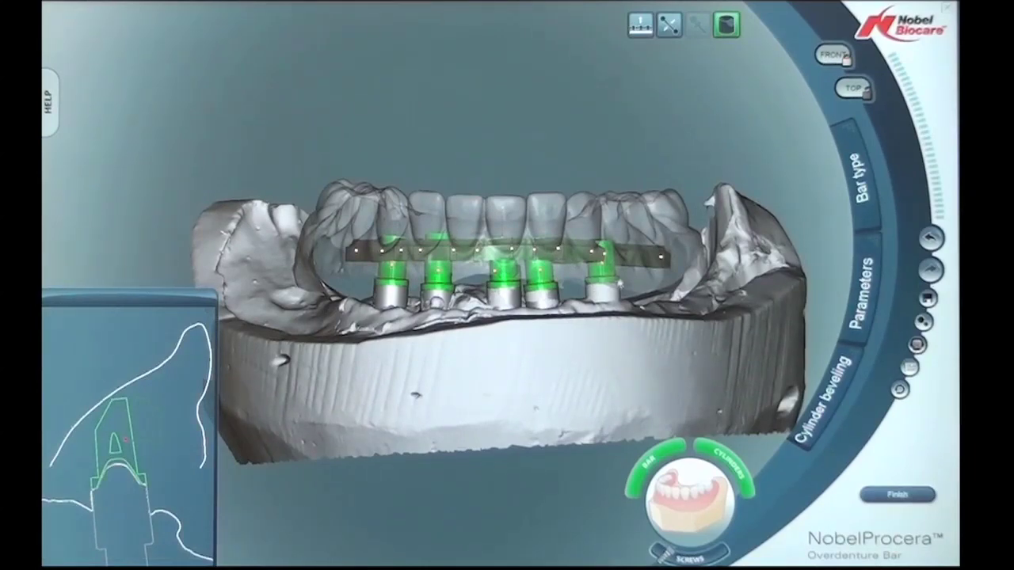
{"action": "left_click", "coordinate": [657, 270]}
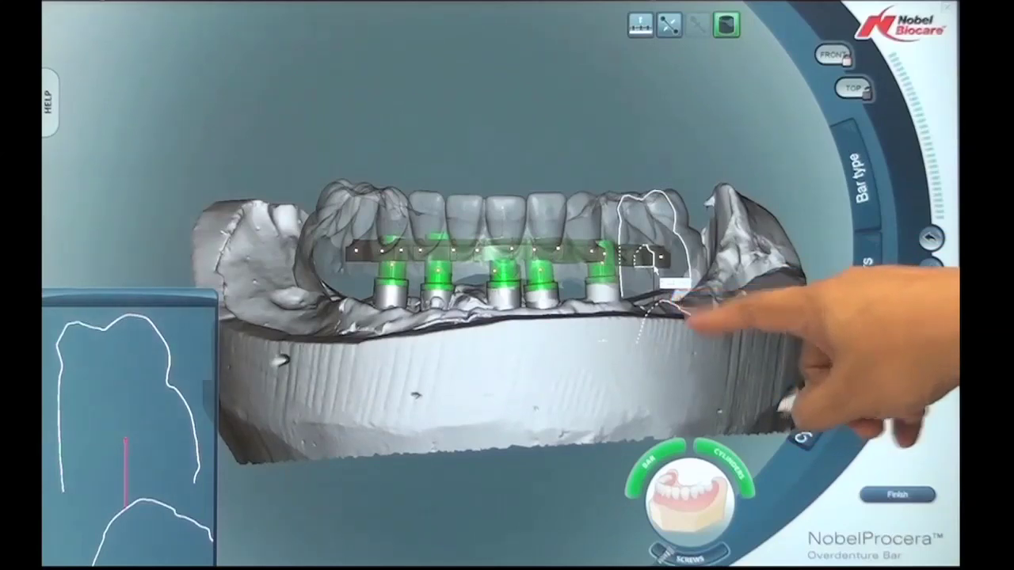
{"action": "left_click_drag", "start_coordinate": [648, 258], "coordinate": [631, 258]}
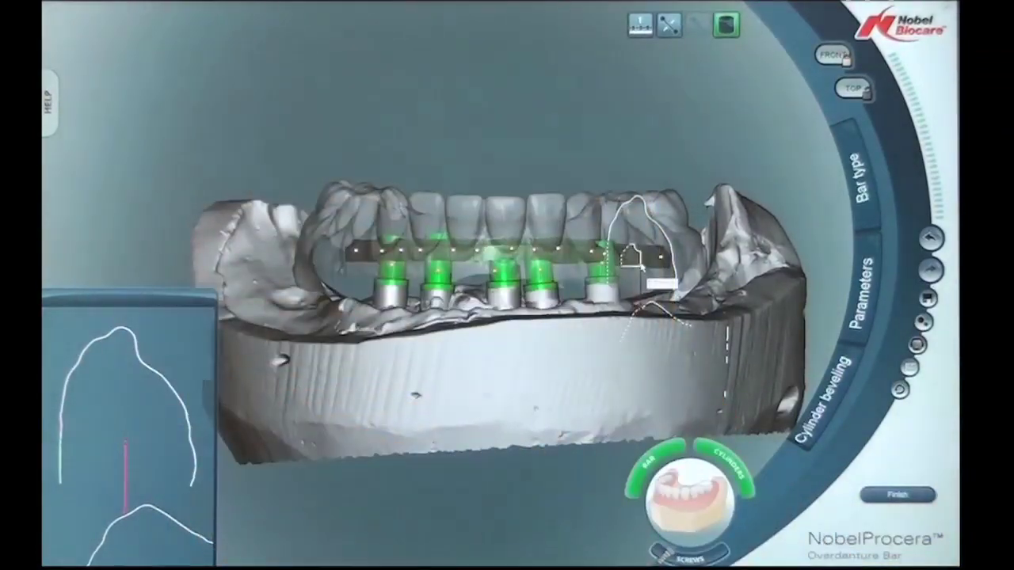
{"action": "left_click_drag", "start_coordinate": [638, 265], "coordinate": [593, 261]}
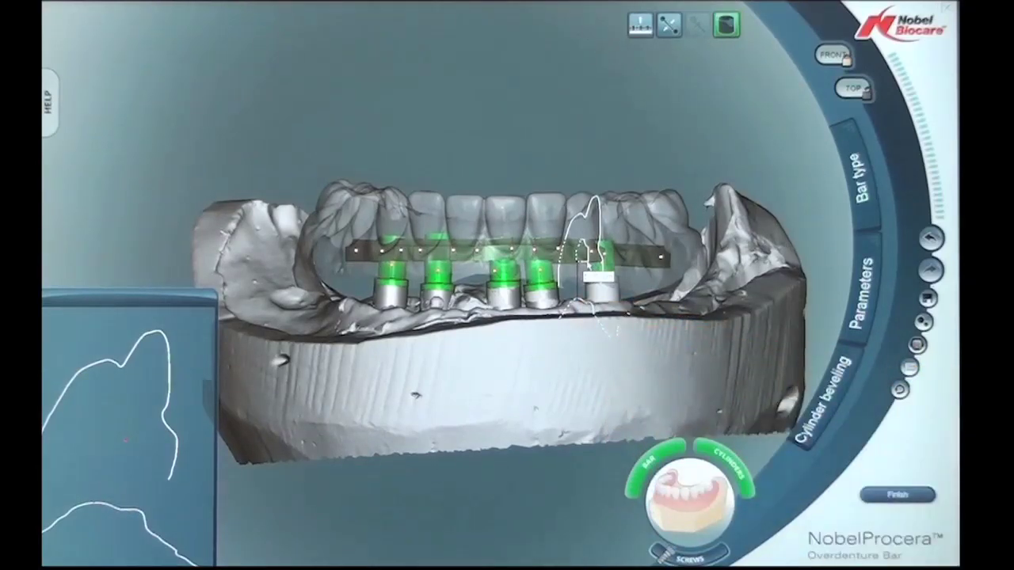
{"action": "mouse_move", "coordinate": [593, 261]}
{"action": "left_mouse_down"}
{"action": "mouse_move", "coordinate": [379, 241]}
{"action": "mouse_move", "coordinate": [438, 238]}
{"action": "left_mouse_up"}
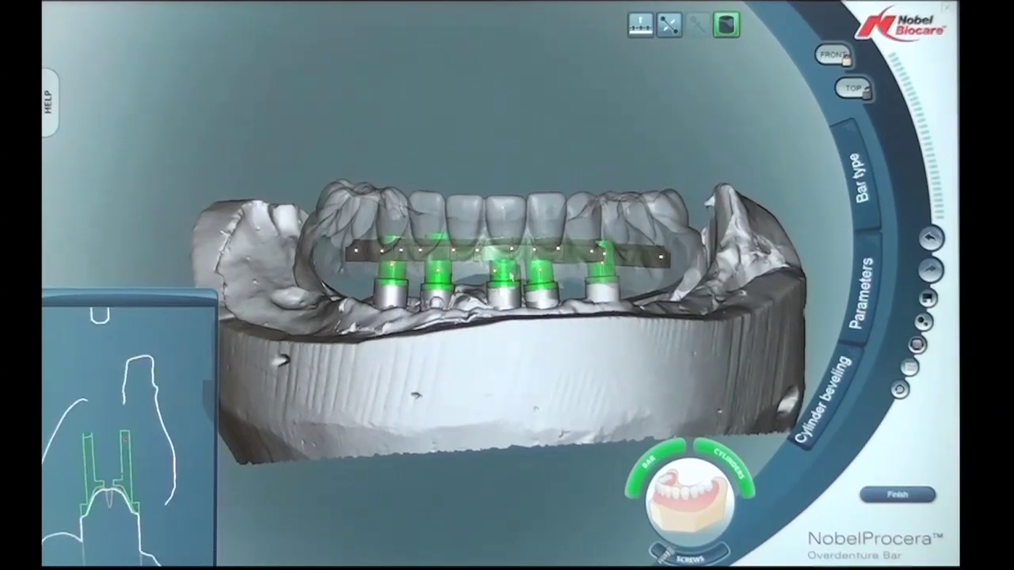
{"action": "mouse_move", "coordinate": [416, 250]}
{"action": "left_mouse_down"}
{"action": "mouse_move", "coordinate": [303, 251]}
{"action": "mouse_move", "coordinate": [289, 273]}
{"action": "left_mouse_up"}
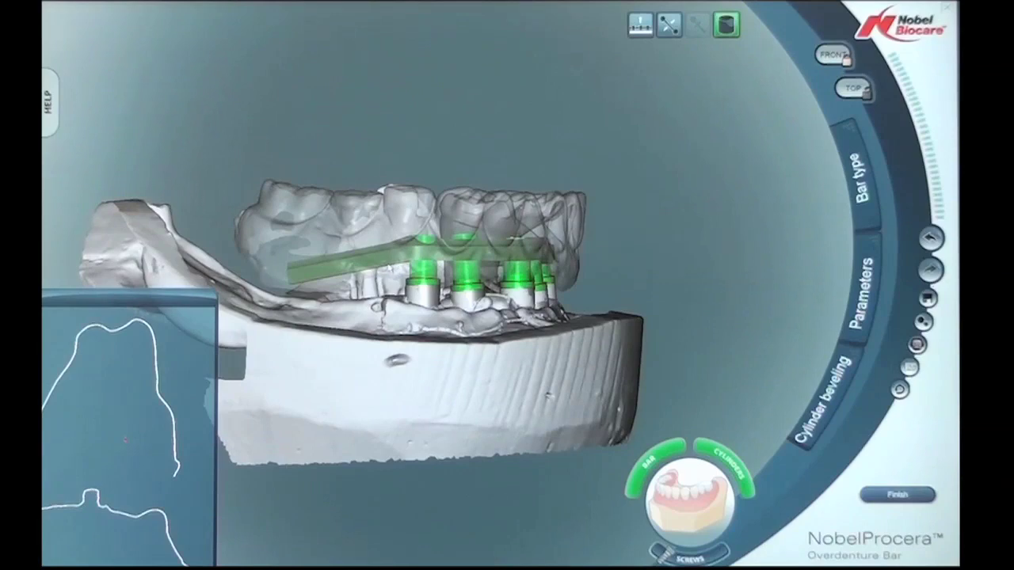
- Move the cross-section plane further left along the bar and rotate the jaw to a front-oblique view
{"action": "mouse_move", "coordinate": [379, 264]}
{"action": "left_mouse_down"}
{"action": "mouse_move", "coordinate": [366, 255]}
{"action": "mouse_move", "coordinate": [287, 272]}
{"action": "mouse_move", "coordinate": [285, 252]}
{"action": "left_mouse_up"}
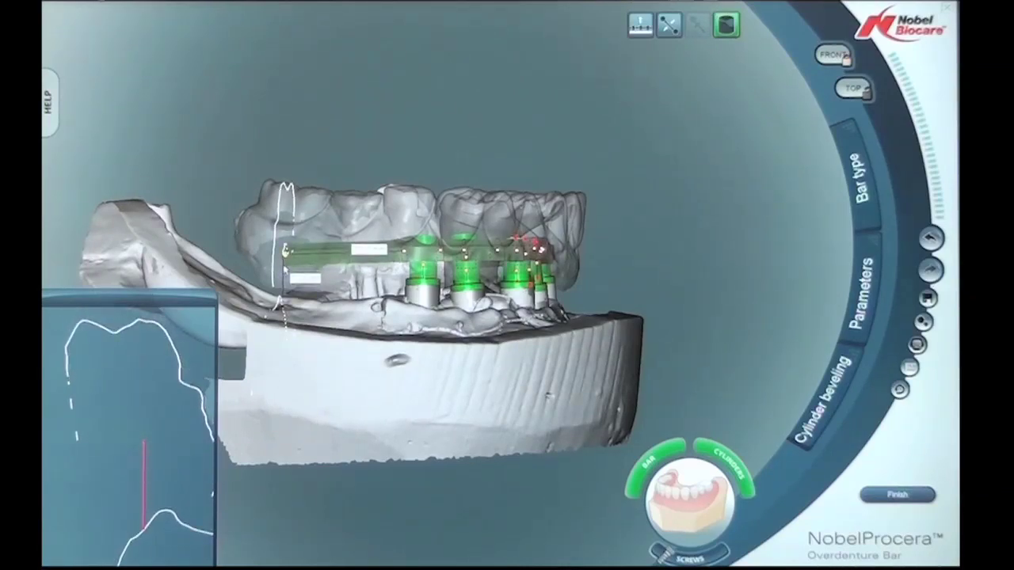
{"action": "left_click_drag", "start_coordinate": [396, 361], "coordinate": [418, 326]}
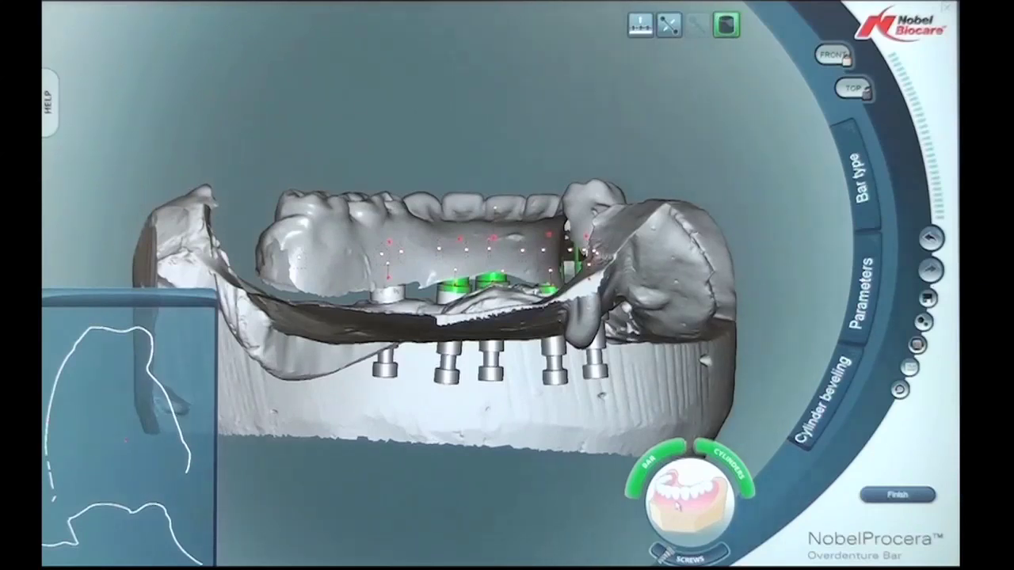
- Hide the denture, take a cross-section through the bar and a cylinder, and turn the jaw obliquely
{"action": "left_click", "coordinate": [677, 505]}
{"action": "left_click", "coordinate": [677, 505]}
{"action": "left_click", "coordinate": [678, 505]}
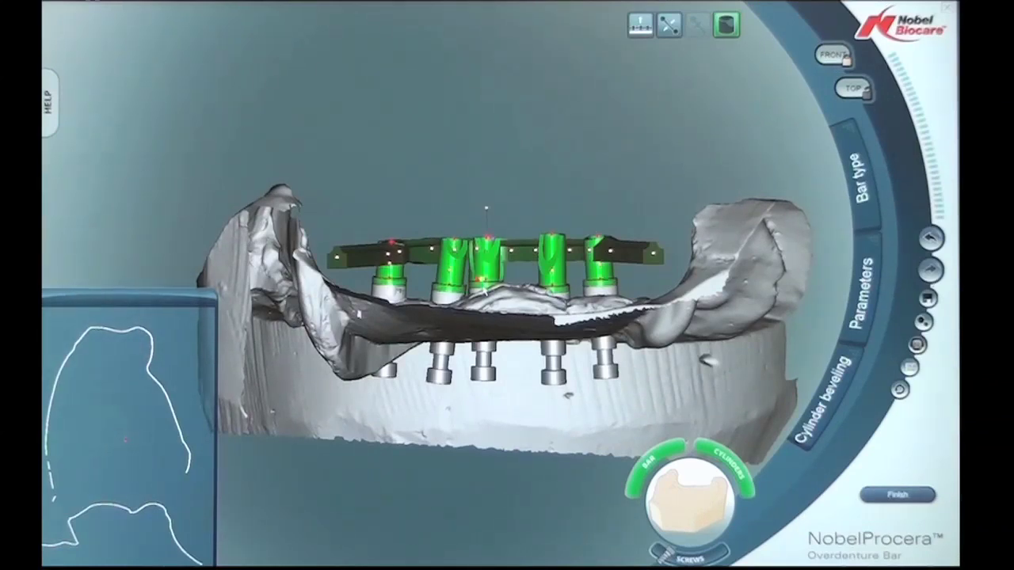
{"action": "left_click", "coordinate": [490, 249]}
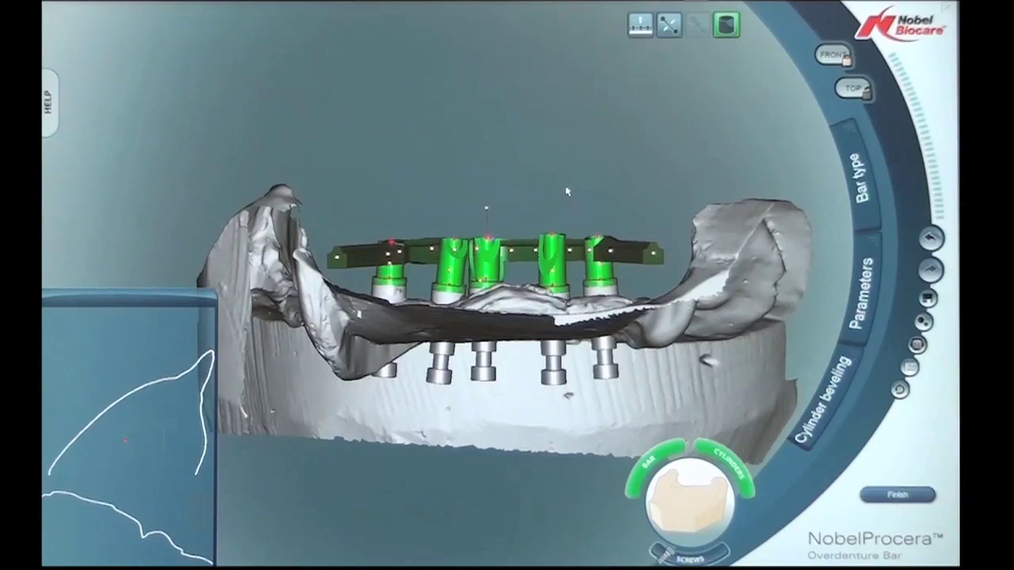
{"action": "left_click_drag", "start_coordinate": [615, 194], "coordinate": [580, 194]}
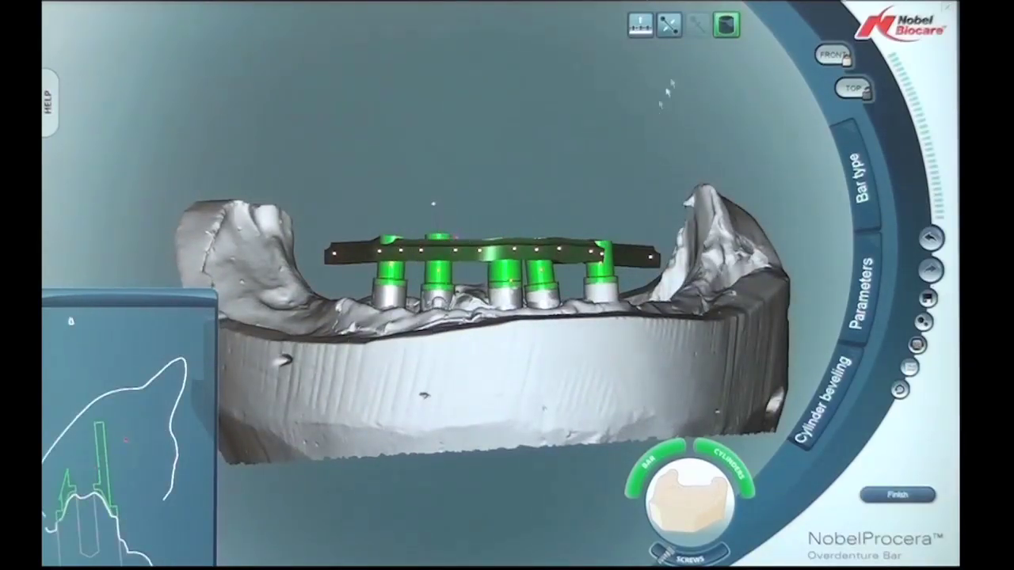
- Switch cylinder beveling off, section through the third cylinder from a side view, then view from above
{"action": "left_click", "coordinate": [723, 29]}
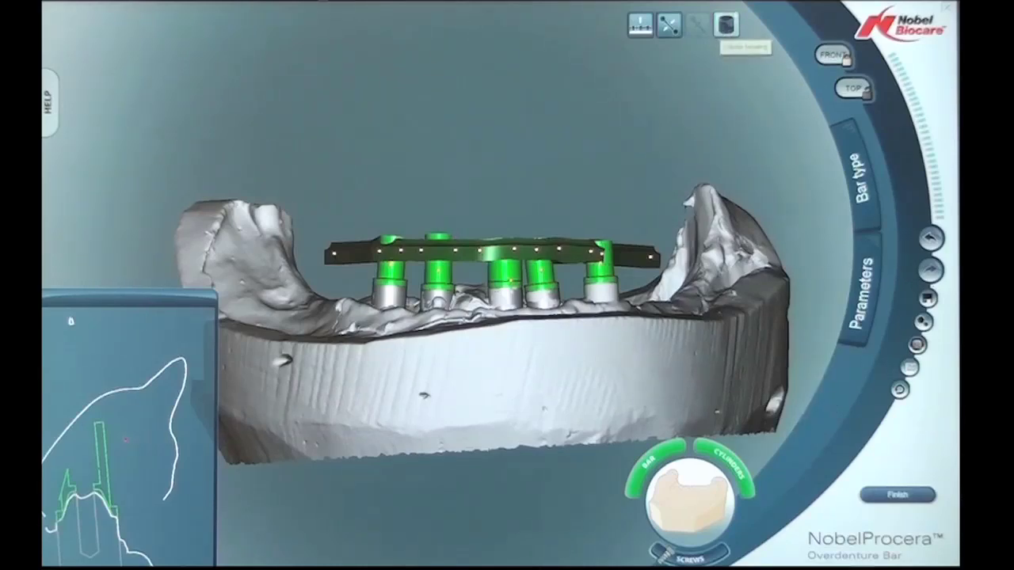
{"action": "left_click", "coordinate": [726, 22]}
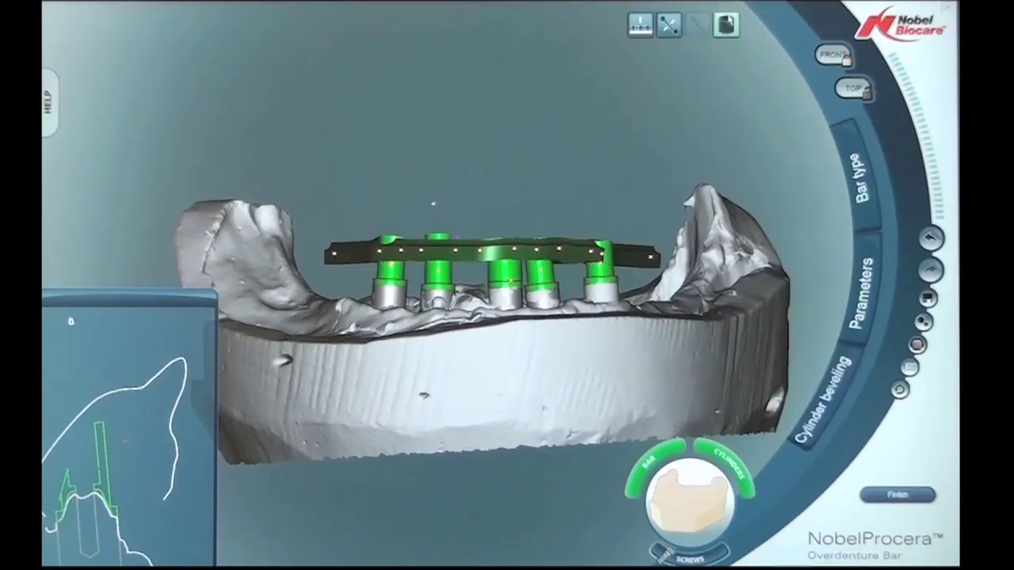
{"action": "left_click", "coordinate": [726, 24]}
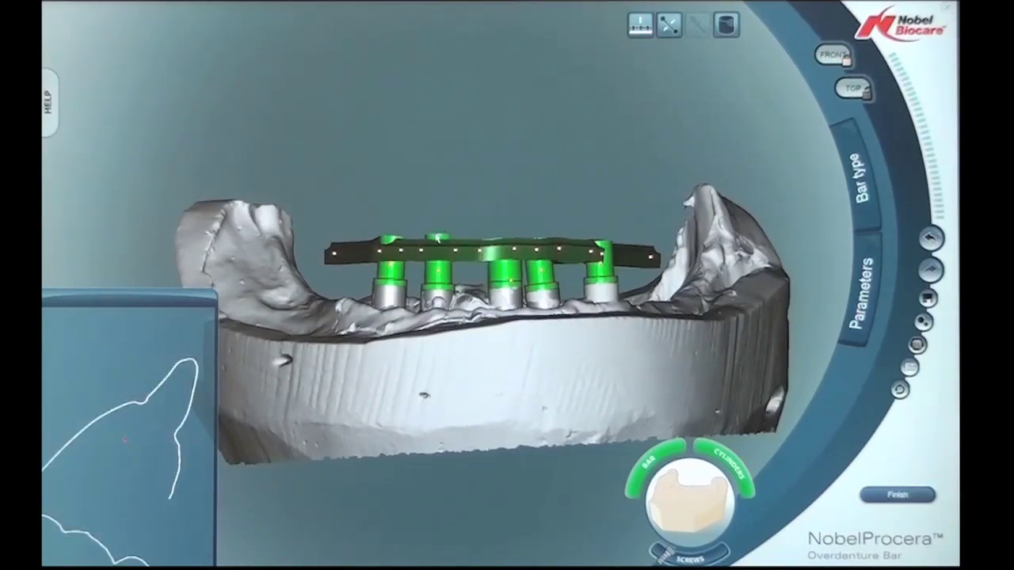
{"action": "left_click_drag", "start_coordinate": [545, 204], "coordinate": [516, 201]}
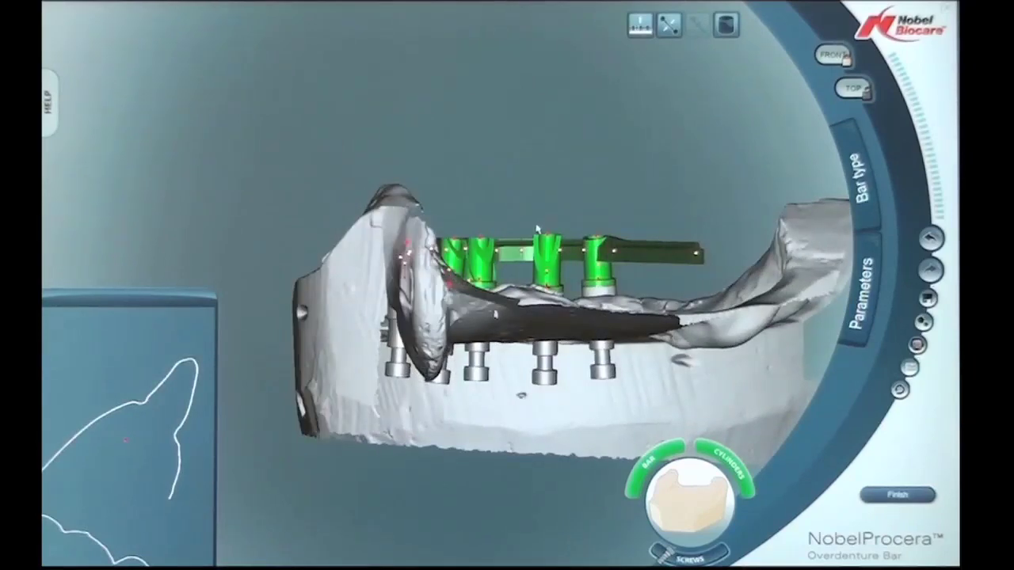
{"action": "left_click", "coordinate": [548, 235]}
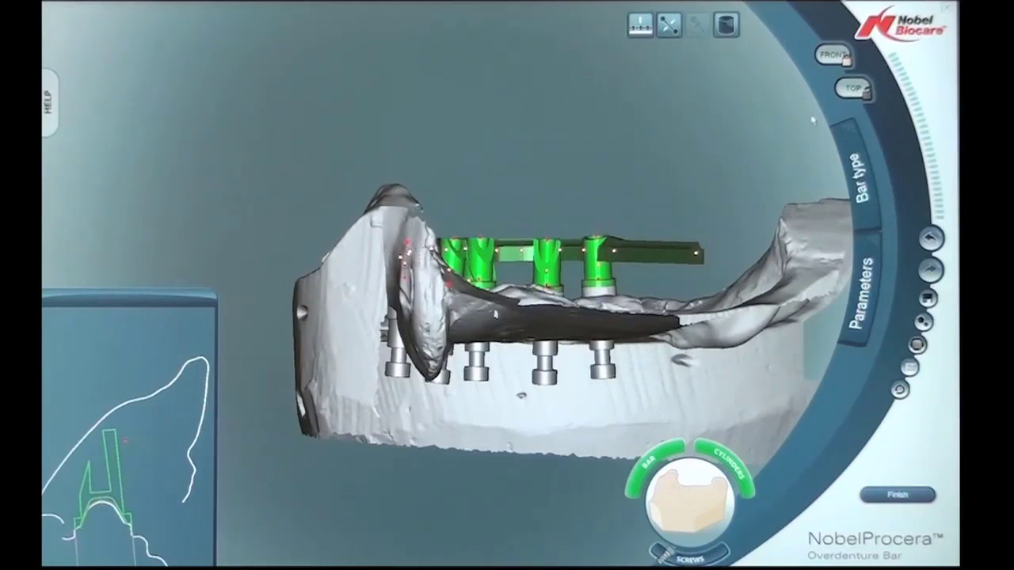
{"action": "left_click", "coordinate": [851, 88]}
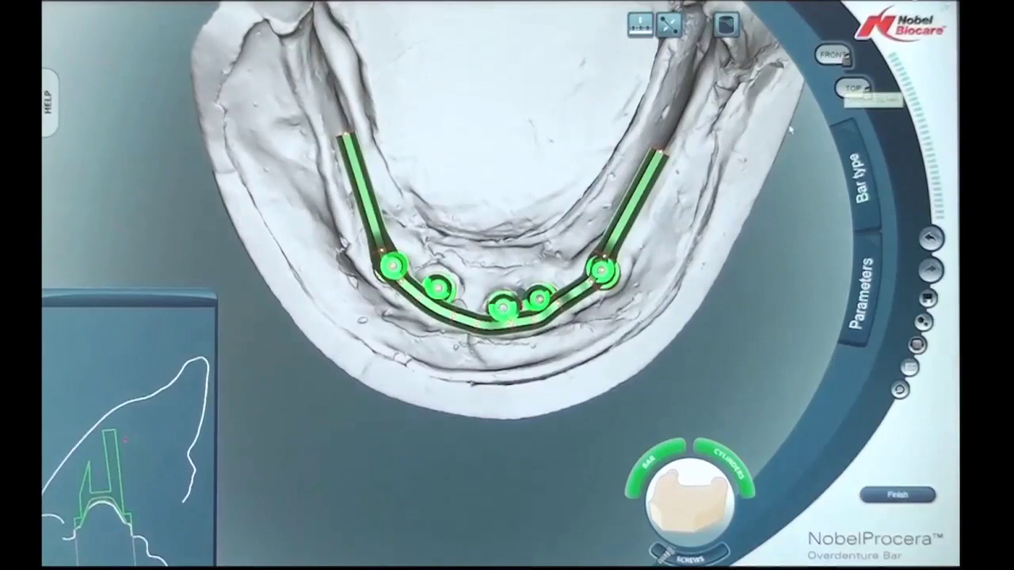
- Return to the top view, re-enable cylinder beveling, and show the five cylinders and the bar again
{"action": "left_click_drag", "start_coordinate": [801, 149], "coordinate": [772, 152]}
{"action": "left_click", "coordinate": [853, 89]}
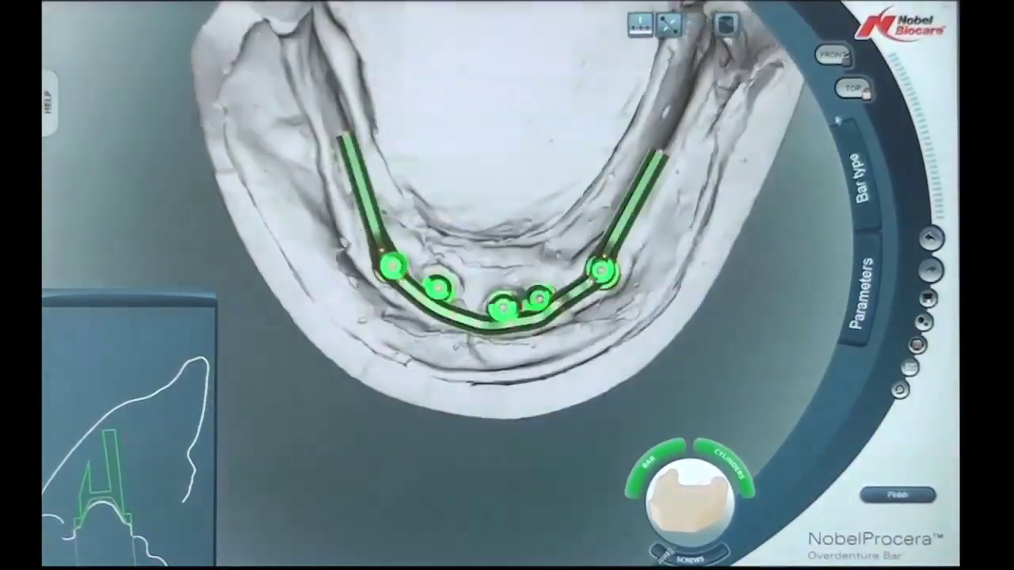
{"action": "left_click", "coordinate": [853, 89]}
{"action": "left_click_drag", "start_coordinate": [816, 124], "coordinate": [788, 147]}
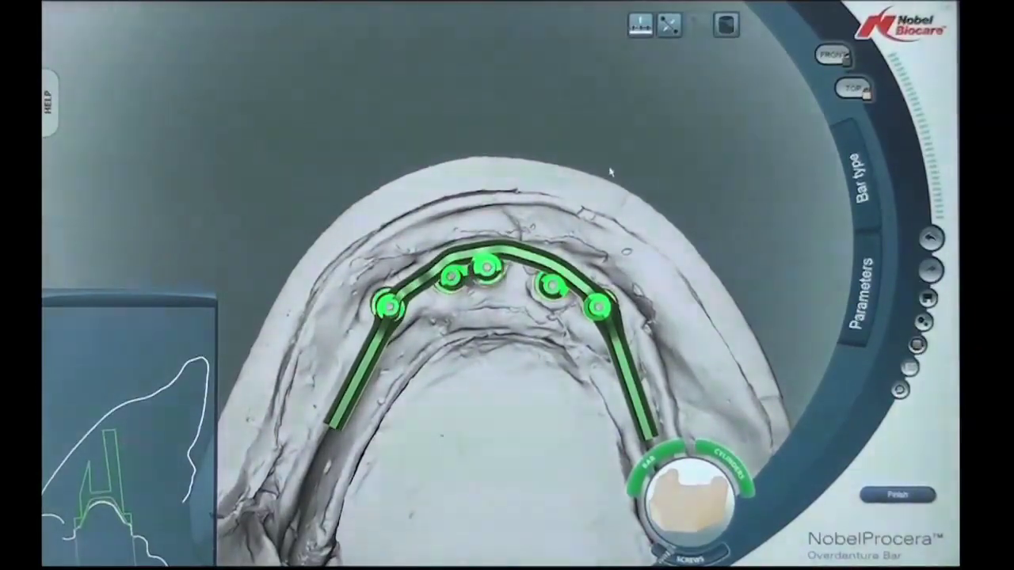
{"action": "left_click", "coordinate": [725, 26]}
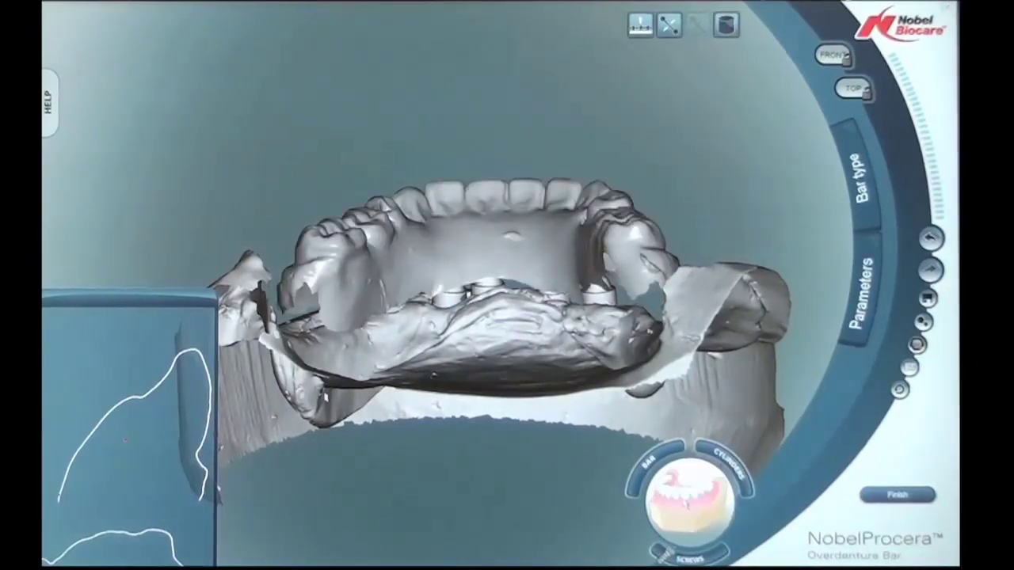
{"action": "left_click", "coordinate": [727, 463]}
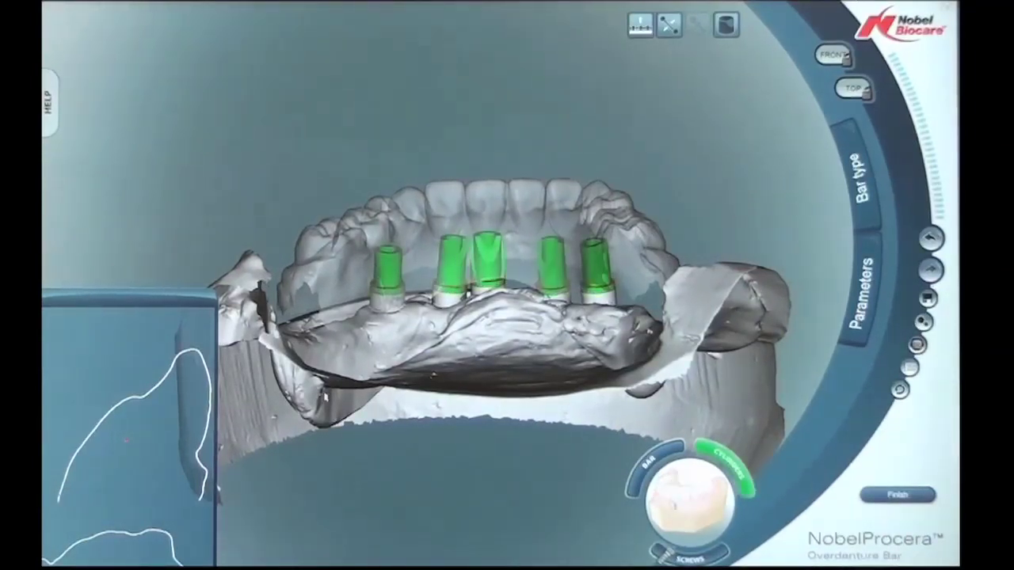
{"action": "left_click", "coordinate": [659, 458]}
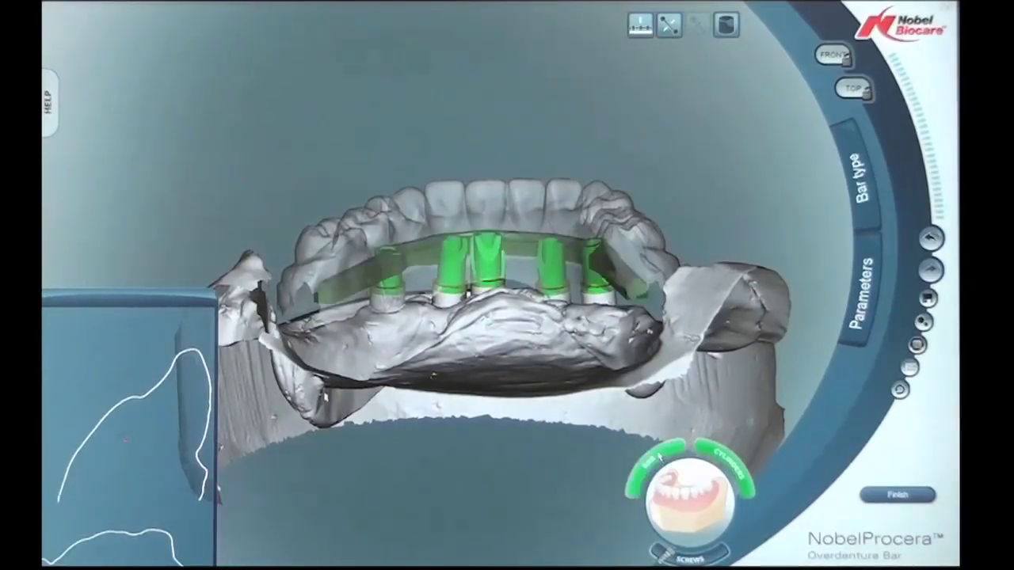